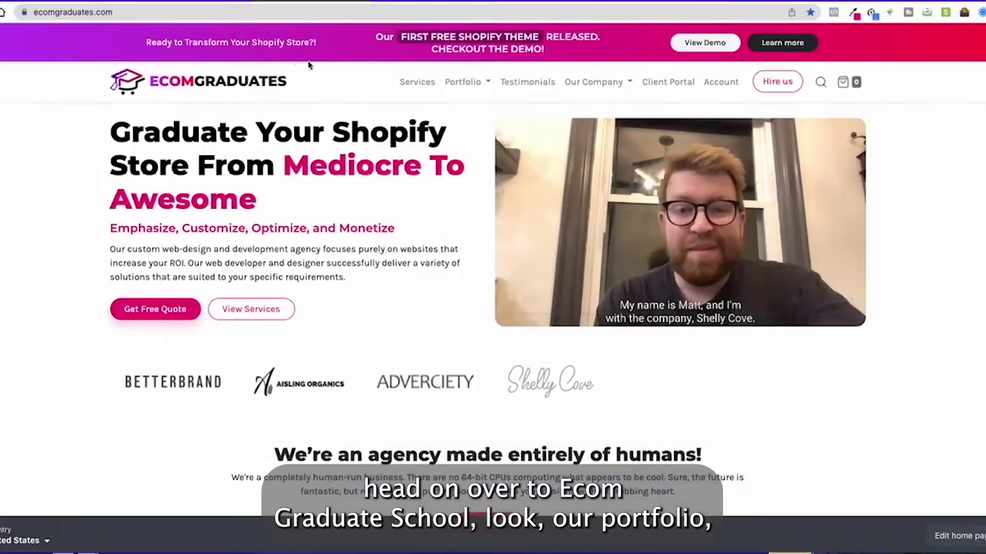
Step: Open the Design Portfolio page from the Portfolio menu in the top navigation
mouse_move(465, 88)
click(486, 114)
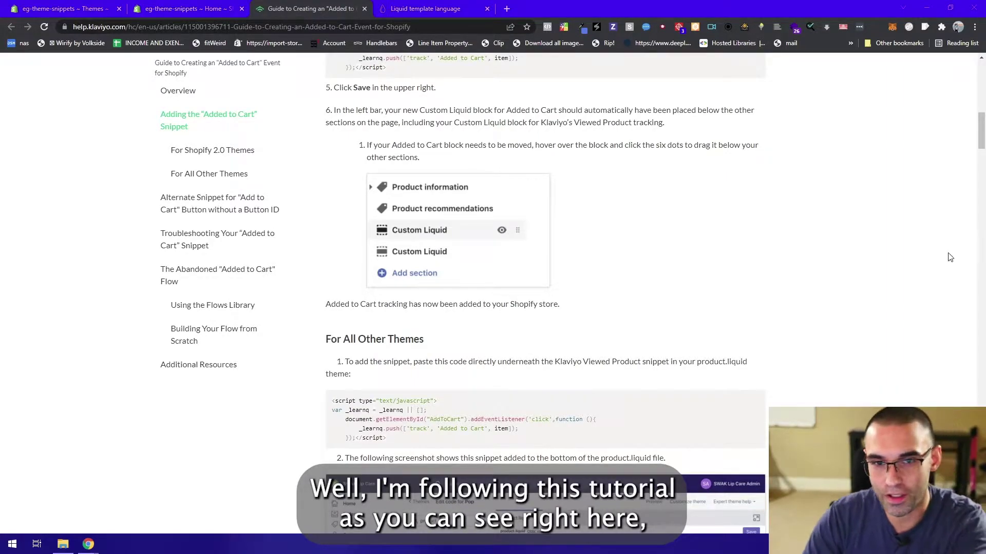
scroll(950, 257, up, 2)
scroll(770, 231, down, 2)
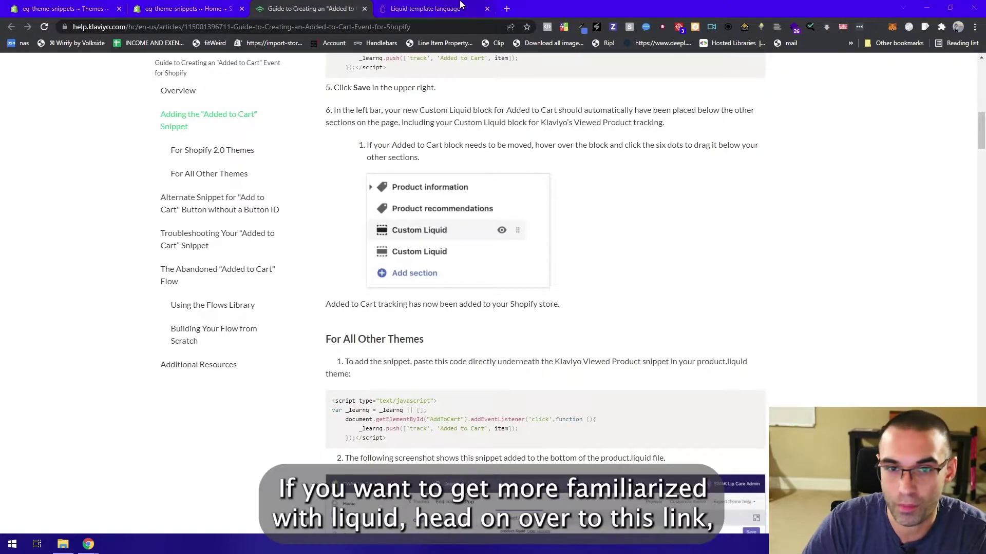
Step: In the Liquid docs, view the Operators page's comparison table and contains examples
click(444, 11)
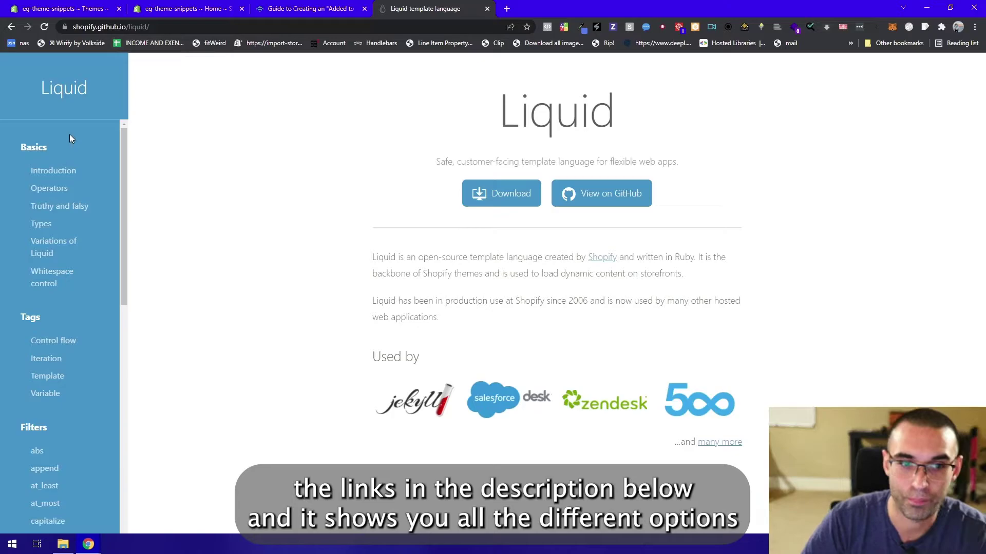
click(45, 189)
scroll(91, 230, down, 1)
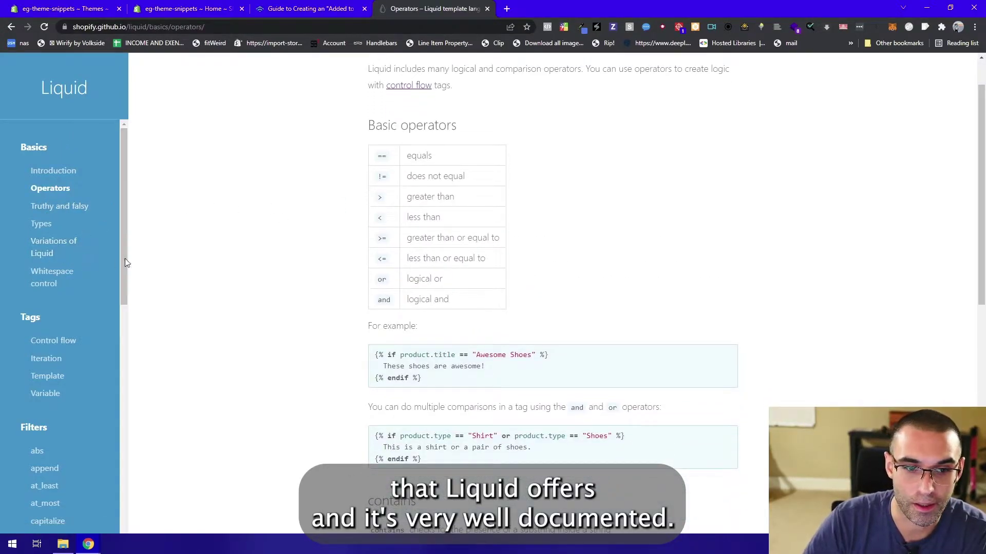
scroll(227, 288, down, 3)
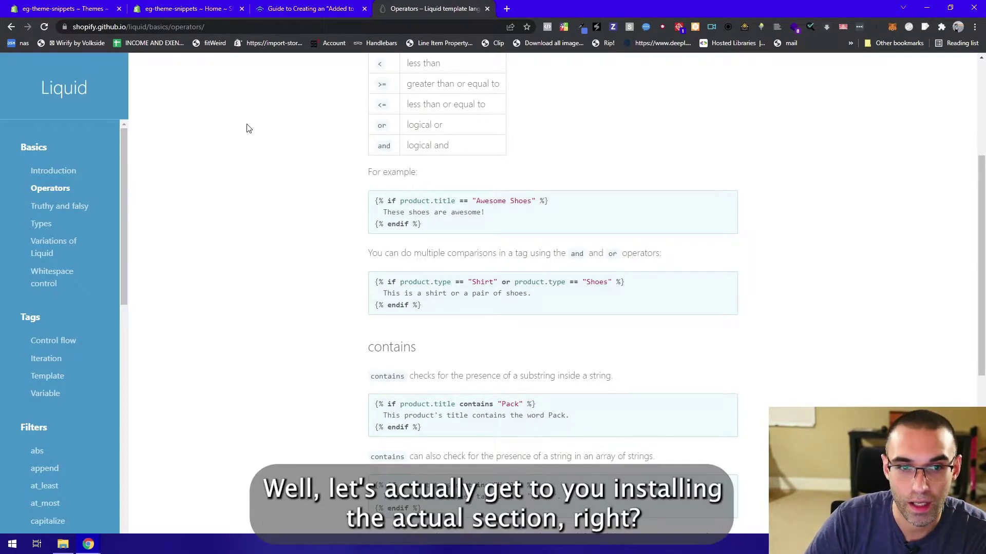
Step: Close the extra admin tab and go to Online Store > Themes
click(241, 8)
key(ctrl+1)
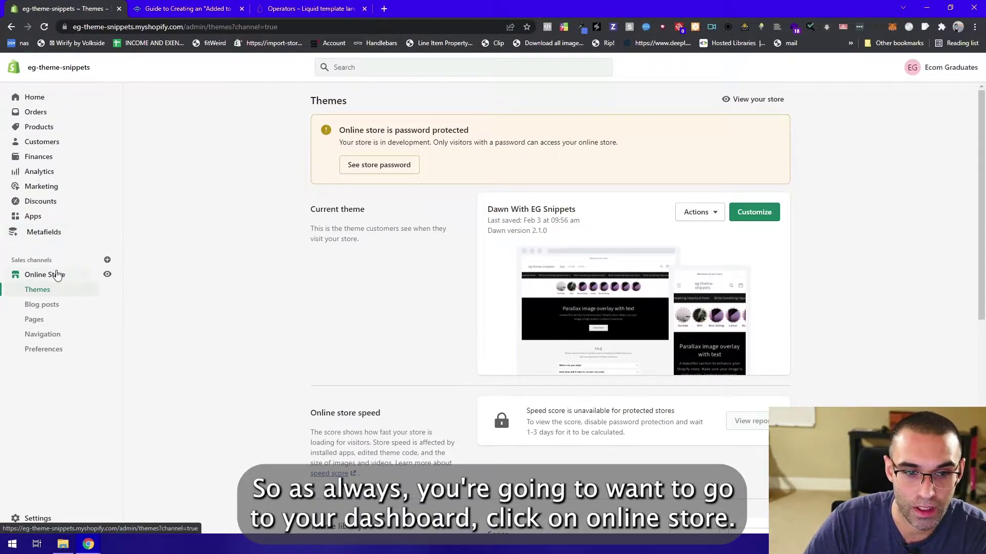
click(32, 98)
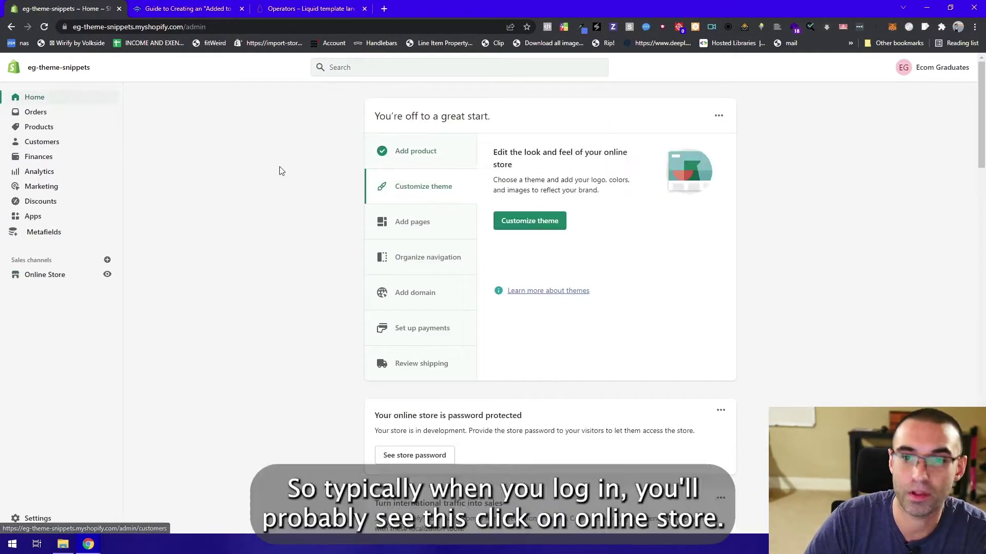
click(44, 280)
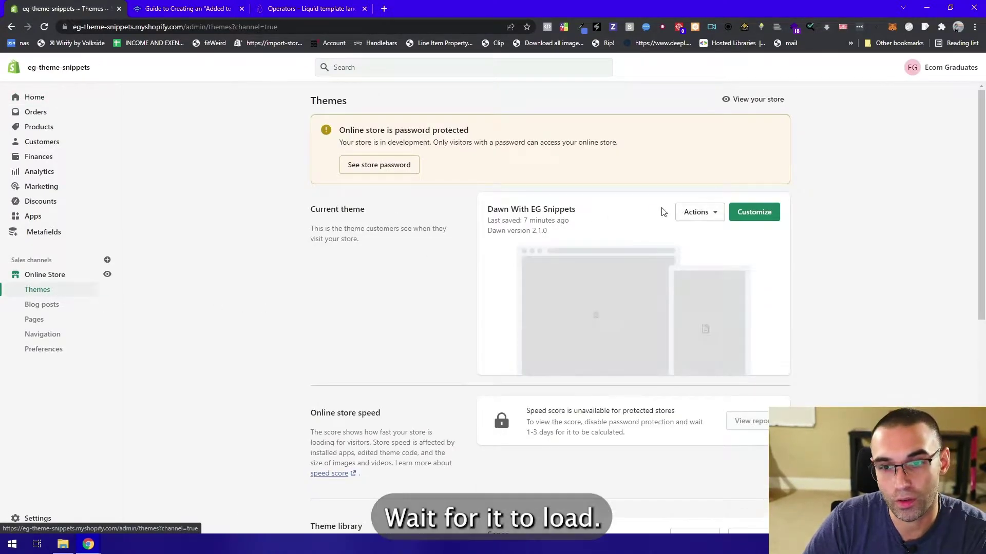
Step: Open Edit code from Actions for the current Dawn With EG Snippets theme
scroll(647, 224, down, 5)
scroll(668, 215, up, 5)
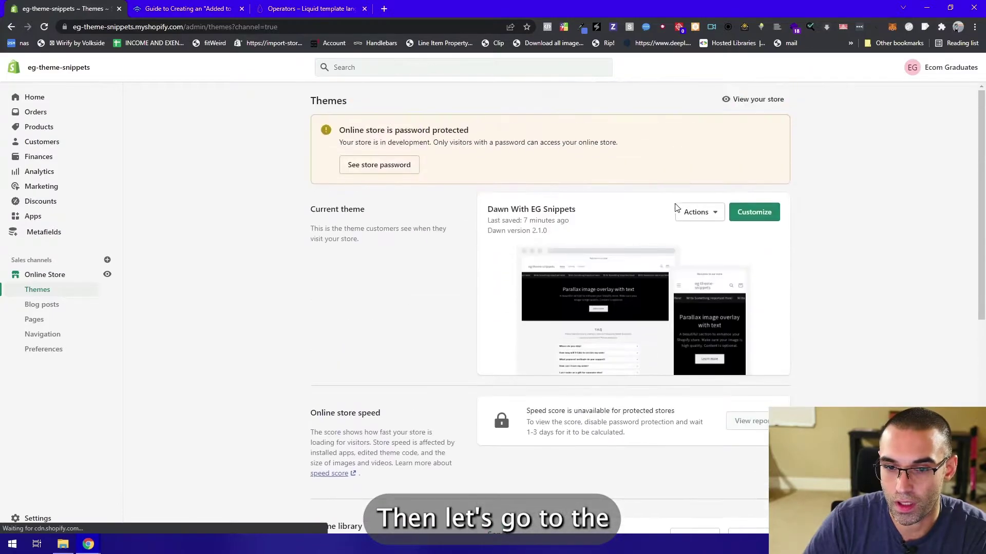
click(713, 207)
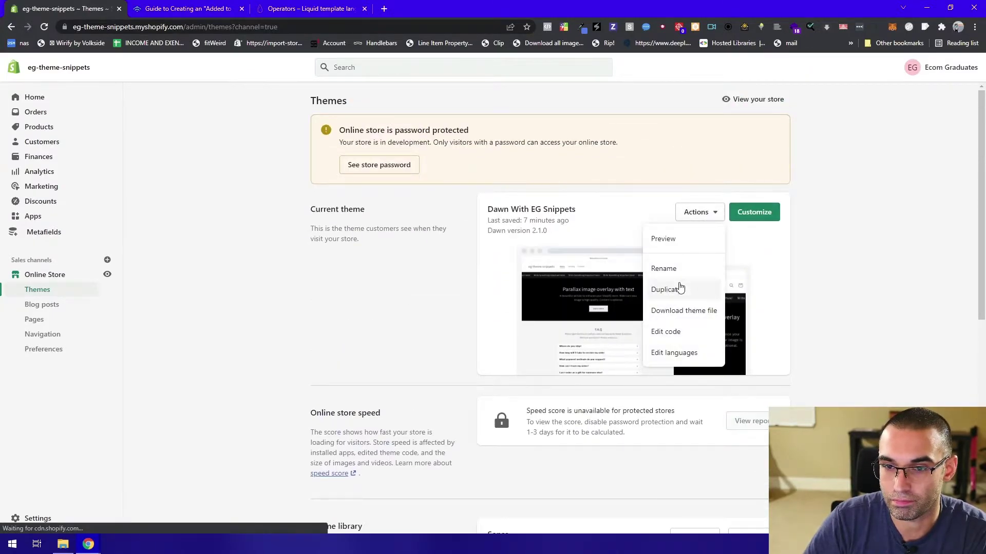
click(663, 334)
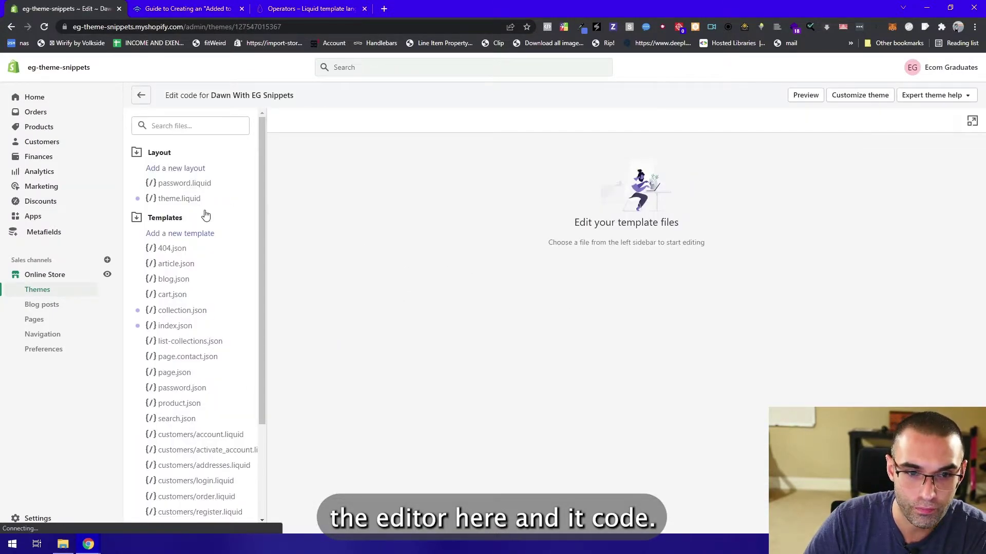
scroll(195, 220, down, 3)
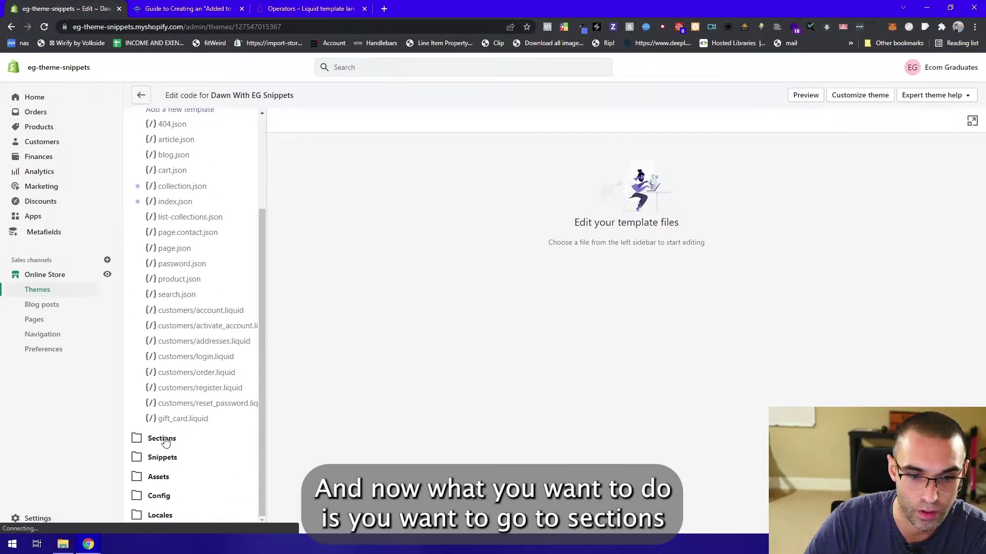
Step: Create a new section file named eg-liquid under Sections
click(165, 438)
click(177, 454)
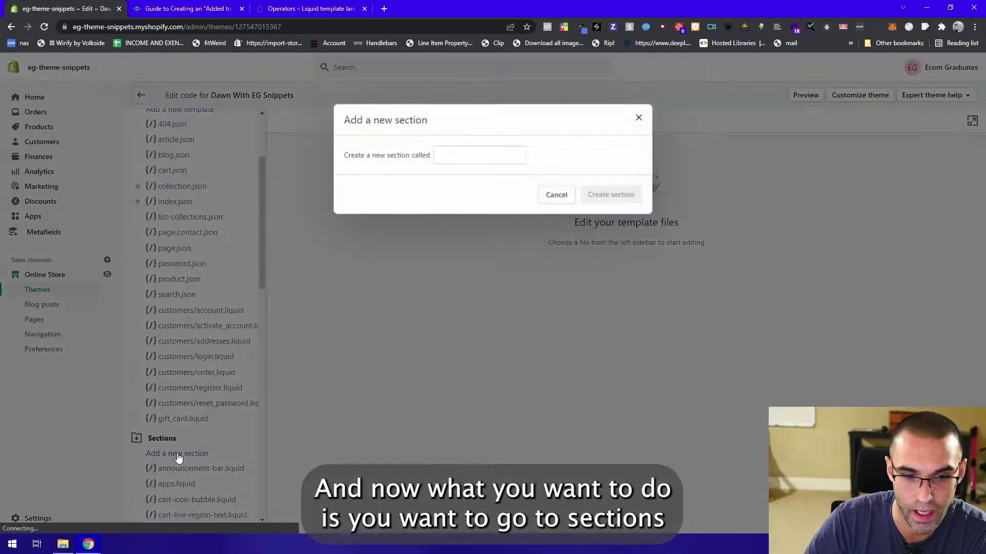
text(eg-liquid)
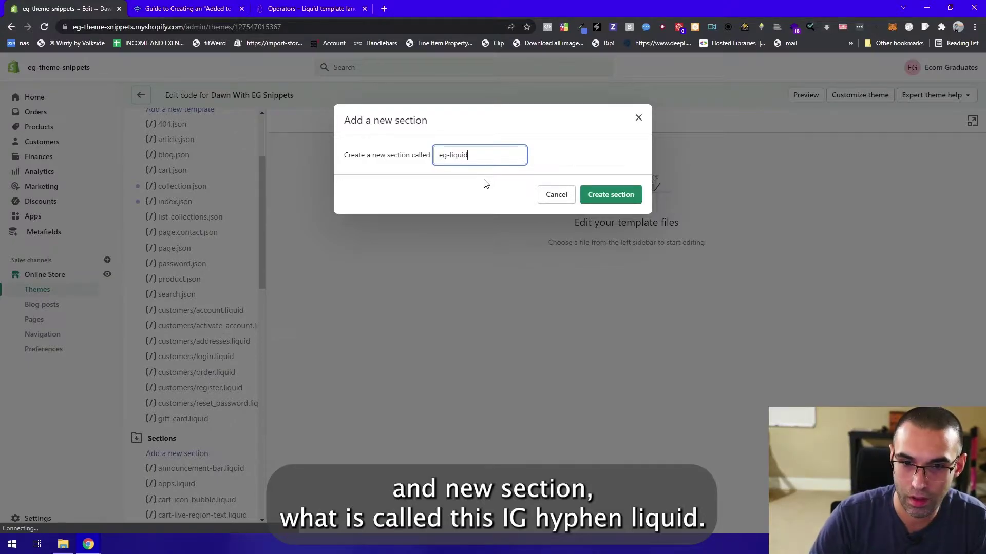
key(Return)
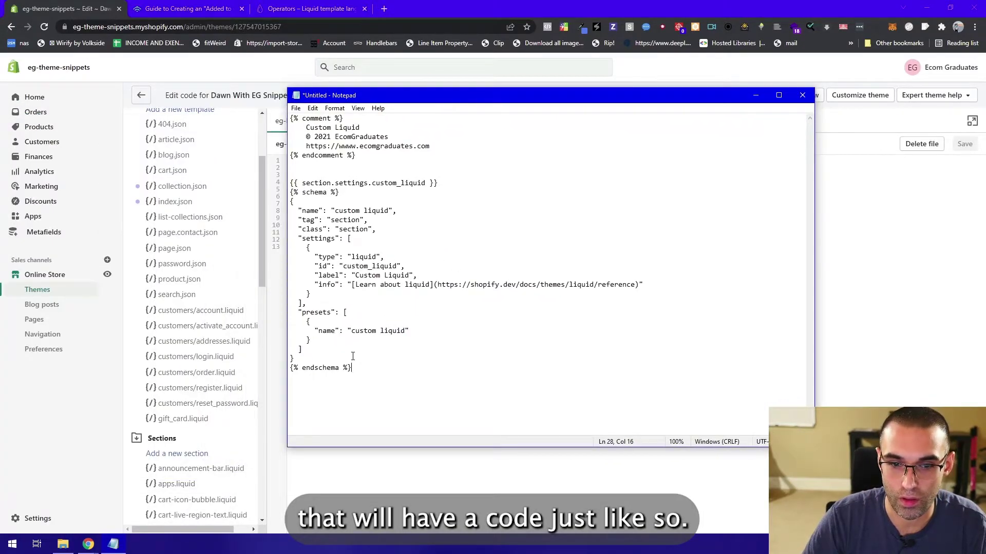
Step: Replace the section's default code with the custom liquid code from Notepad and save
drag(365, 369, 255, 112)
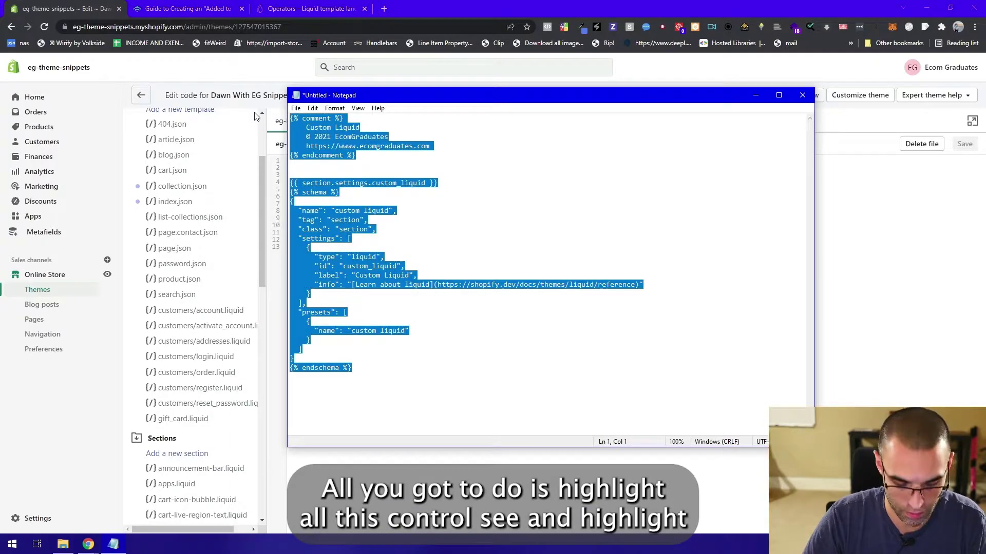
click(652, 87)
click(415, 231)
key(ctrl+a)
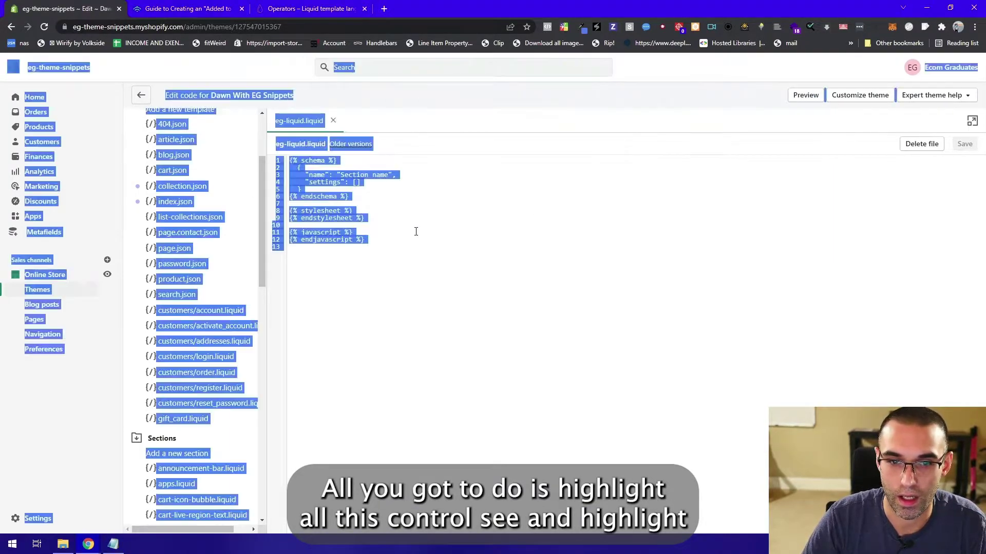
click(411, 246)
key(ctrl+a)
text({% comment %}     Custom Liquid     © 2021 EcomGraduates     https://www.ecomgraduates.com {% endcomment %}   {{ section.settings.custom_liquid }} {% schema %} {   "name": "custom liquid",   "tag": "section",   "class": "section",   "settings": [     {       "type": "liquid",       "id": "custom_liquid",       "label": "Custom Liquid",       "info": "[Learn about liquid](https://shopify.dev/docs/themes/liquid/reference)"     }   ],   "presets": [     {       "name": "custom liquid"     }   ] } {% endschema %})
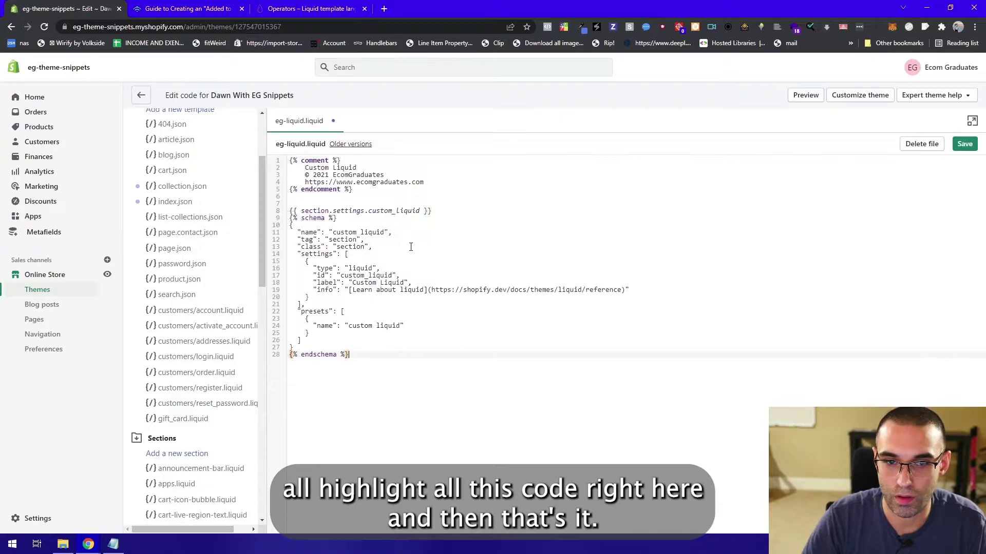
key(ctrl+s)
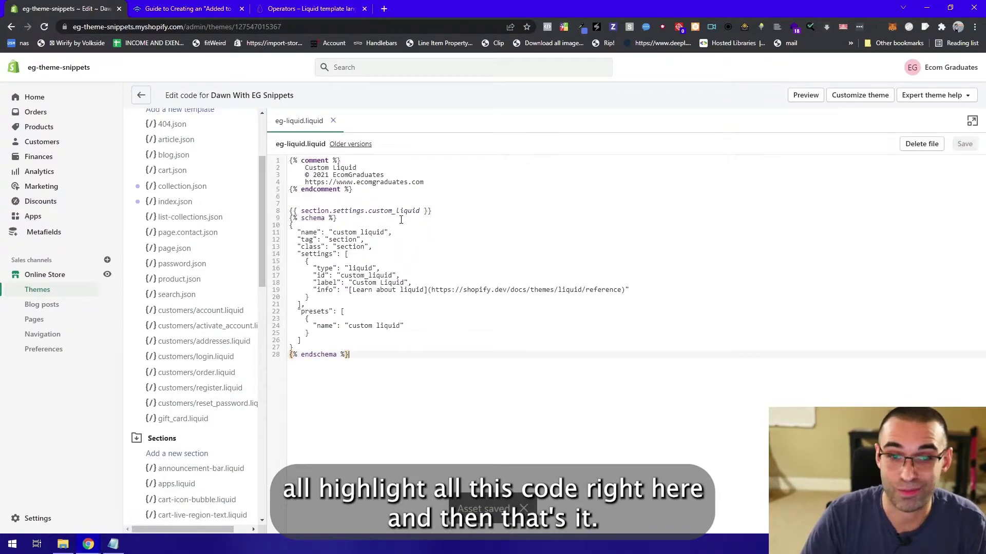
Step: Open the theme customizer on the home page
click(852, 97)
click(169, 9)
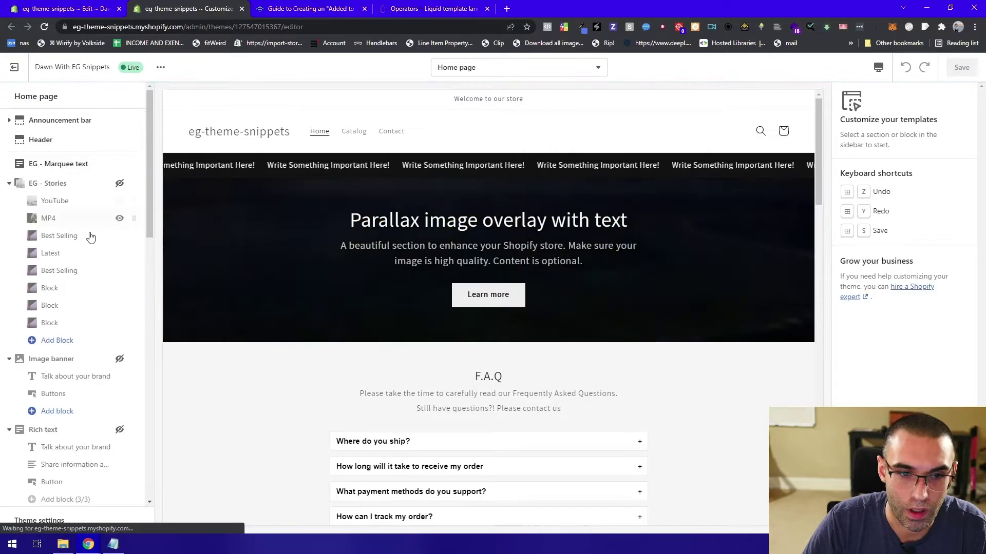
scroll(92, 246, down, 2)
scroll(87, 231, up, 2)
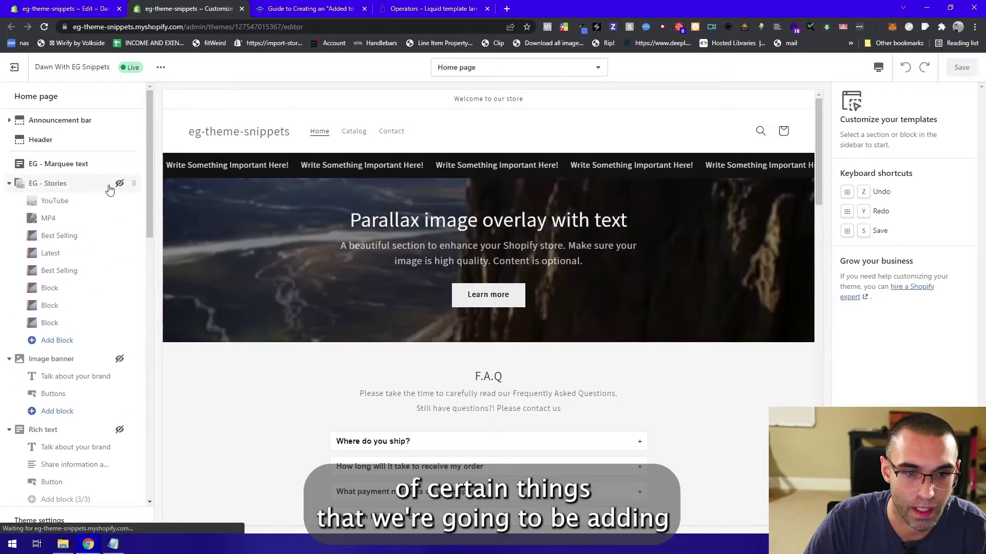
Step: Search the home page's Add section list for 'liqu'
scroll(77, 256, down, 10)
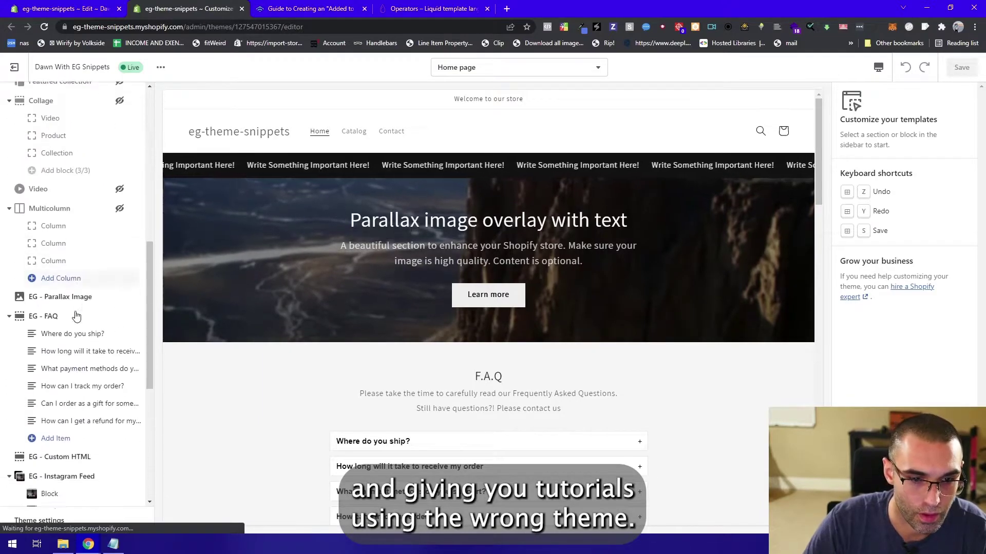
scroll(71, 343, down, 2)
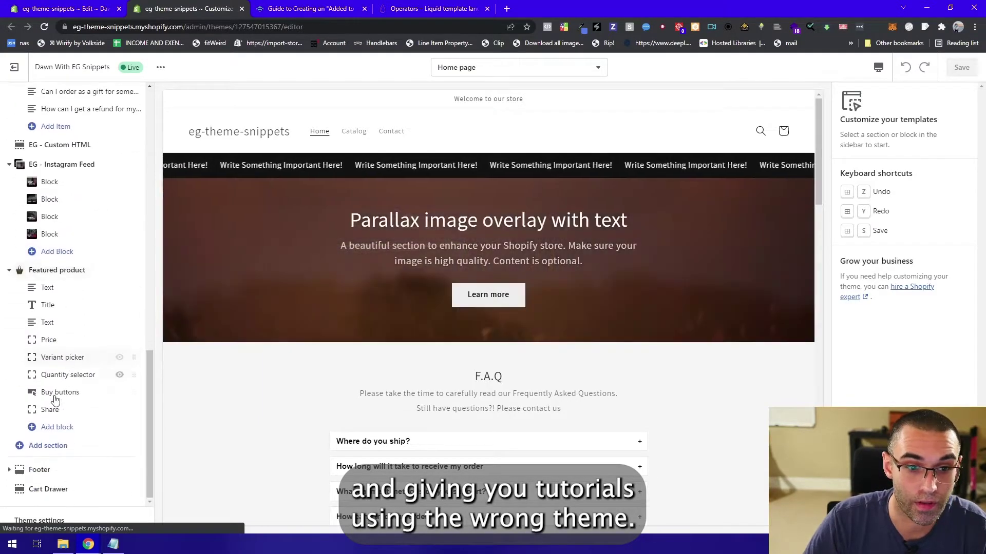
click(60, 445)
text(liqu)
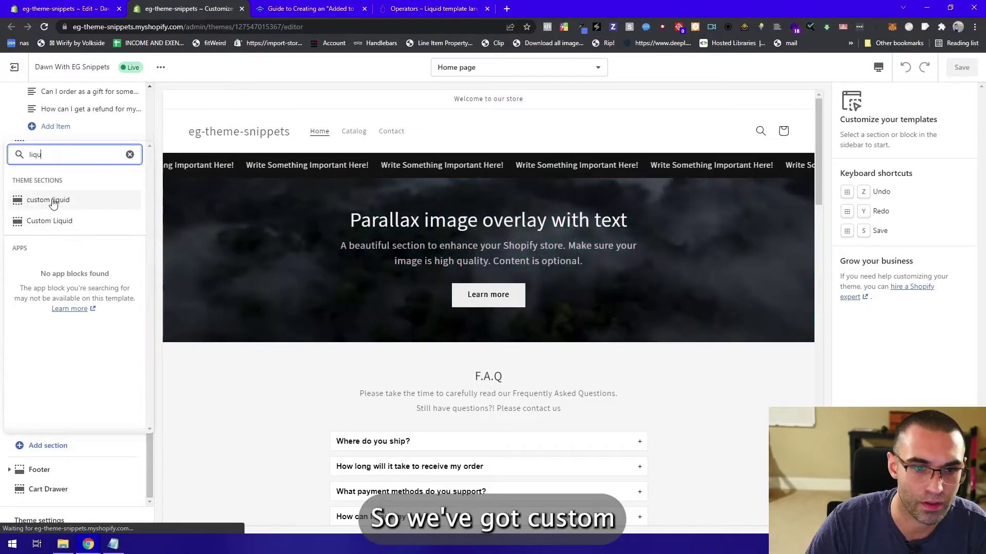
Step: Add the Custom Liquid section and assign data = "apple,orange,grapes,fish" | split: ","
click(53, 200)
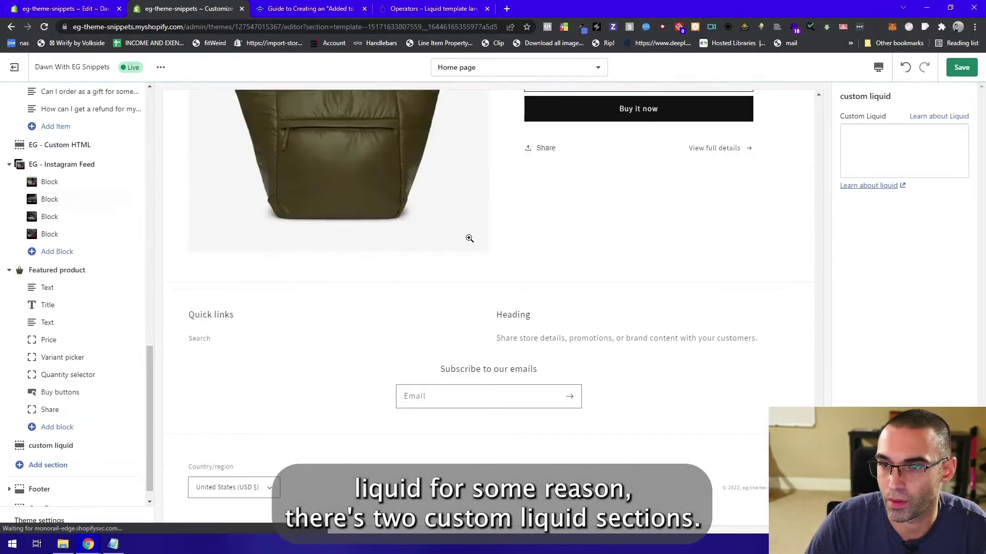
click(914, 144)
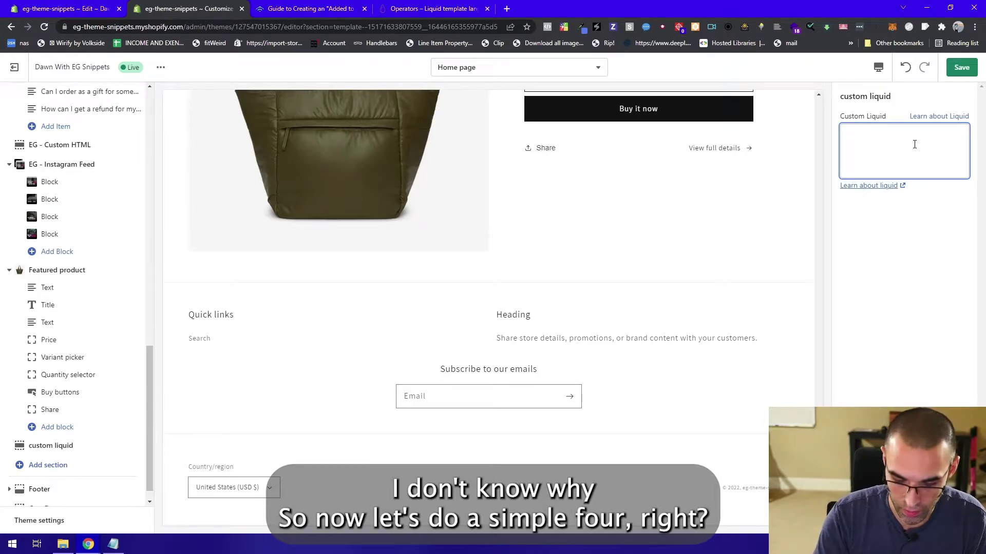
text({% assi)
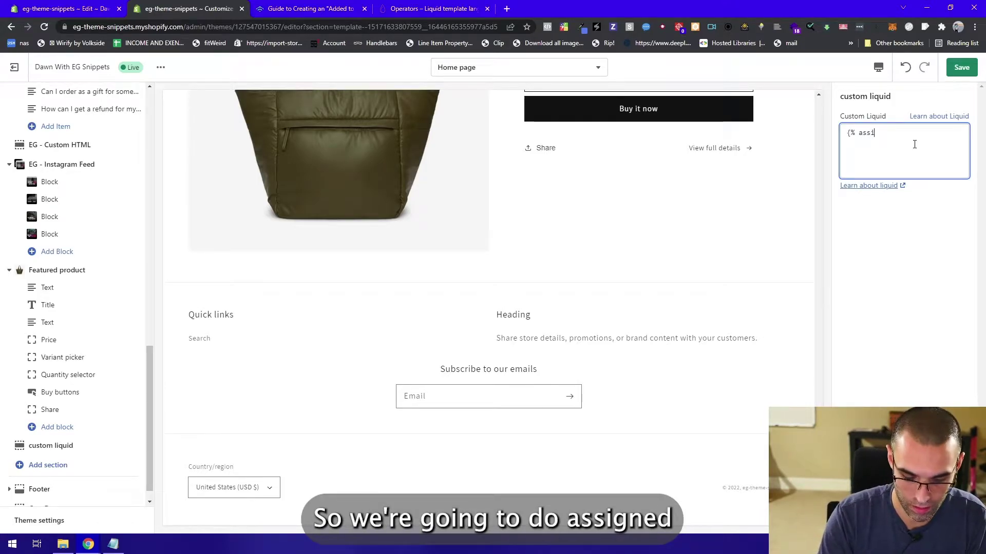
text(gn data = ")
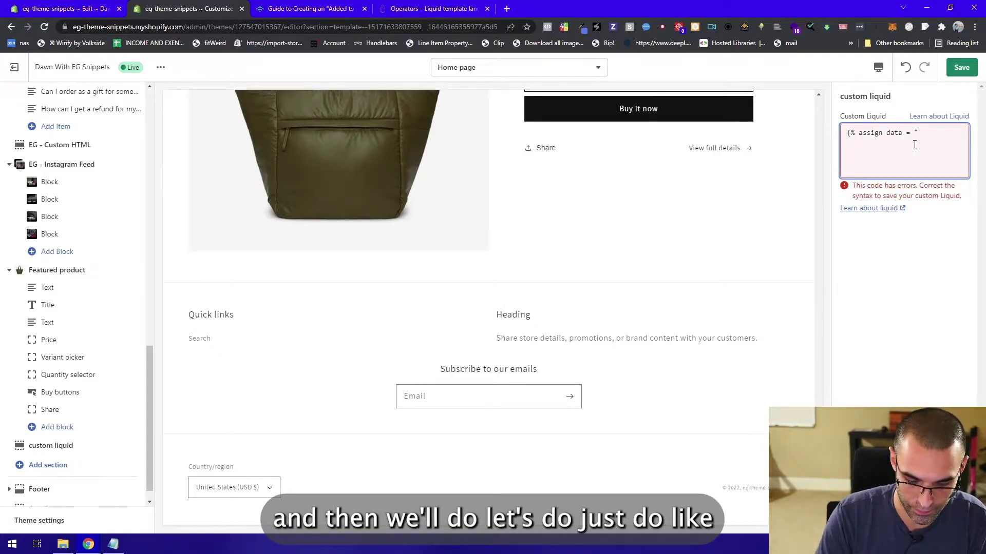
text(apple,or)
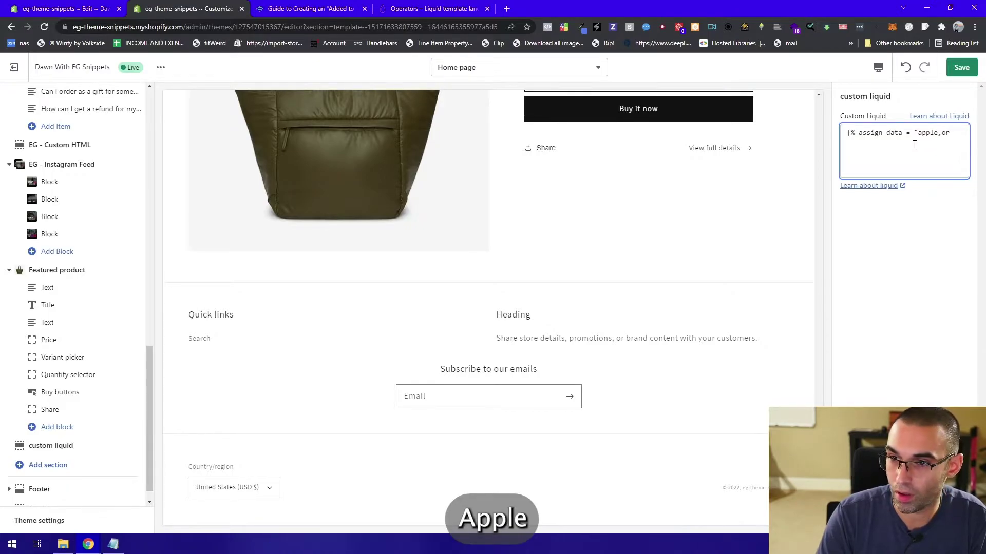
text(ange,)
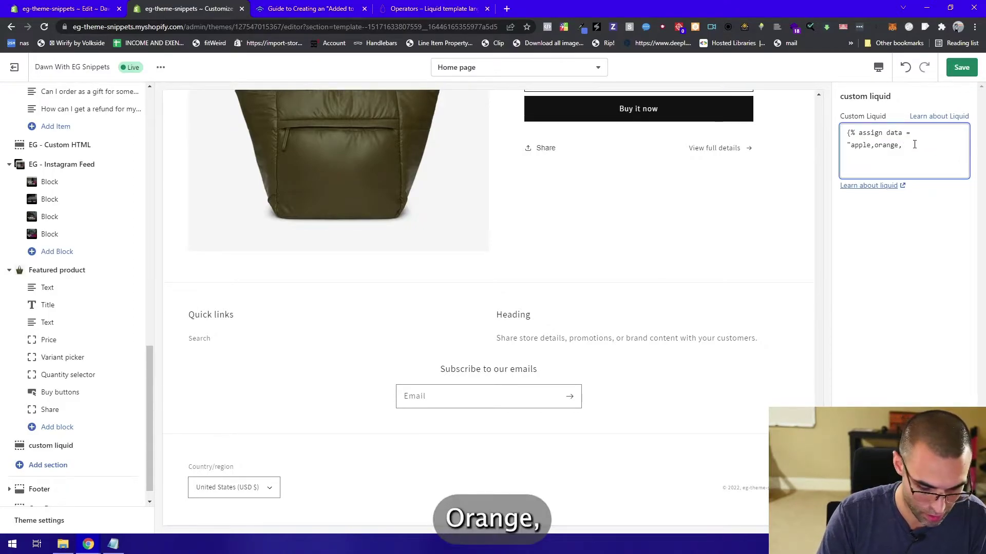
text(bana)
key(BackSpace)
key(BackSpace)
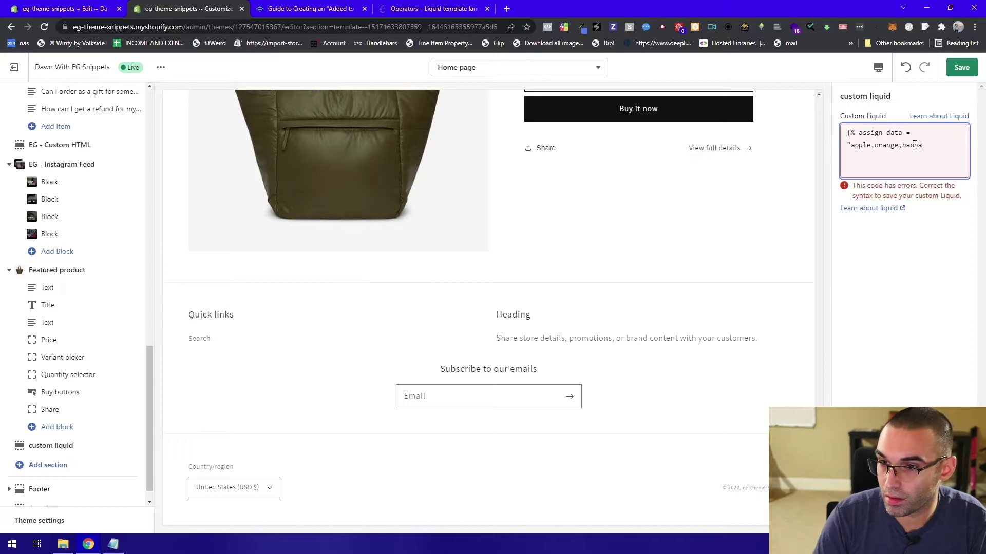
text(grape)
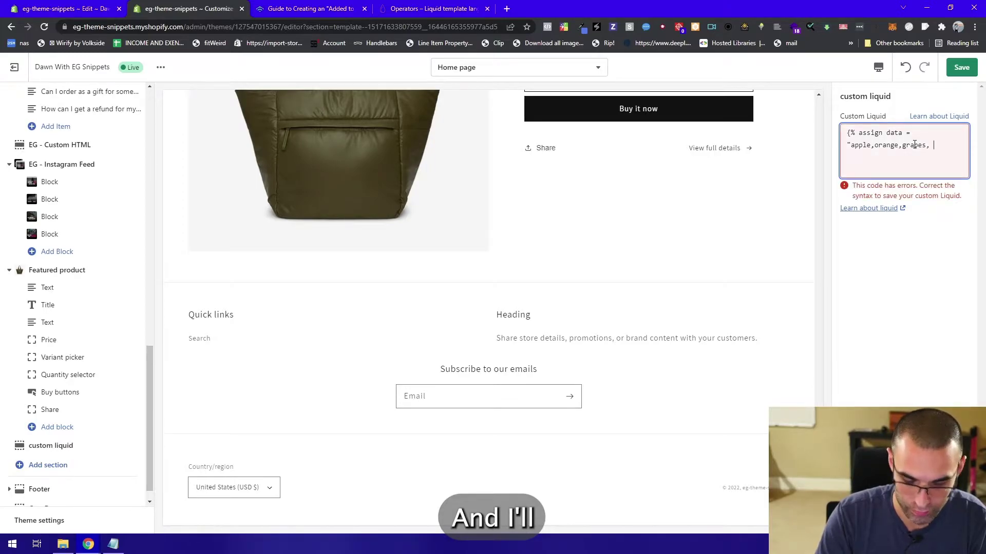
text(s, fi)
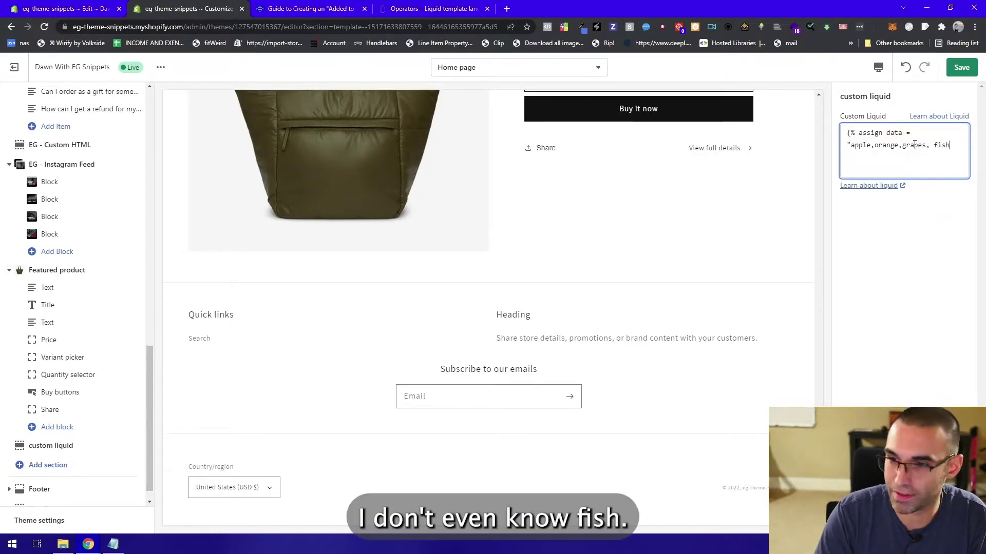
text(sh)
key(ctrl+Left)
key(BackSpace)
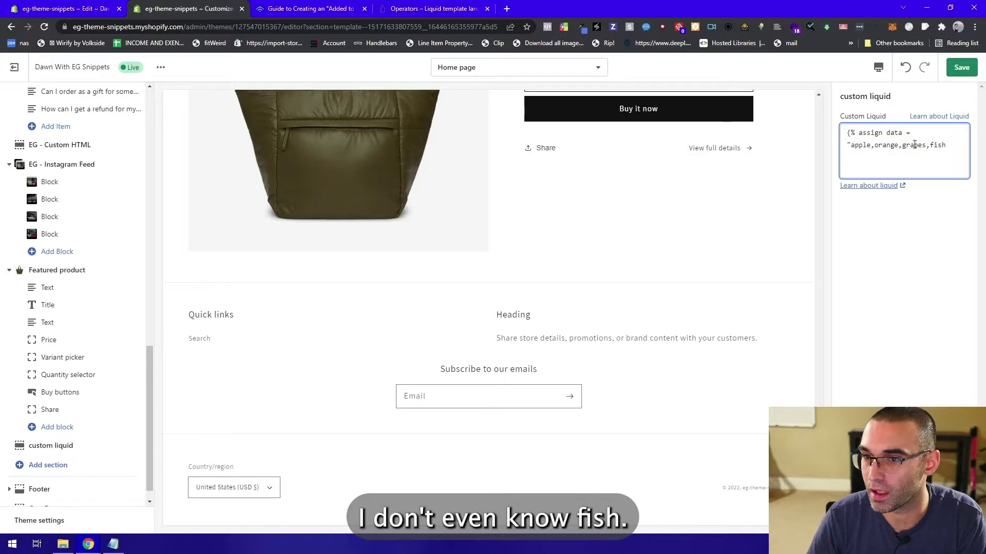
key(End)
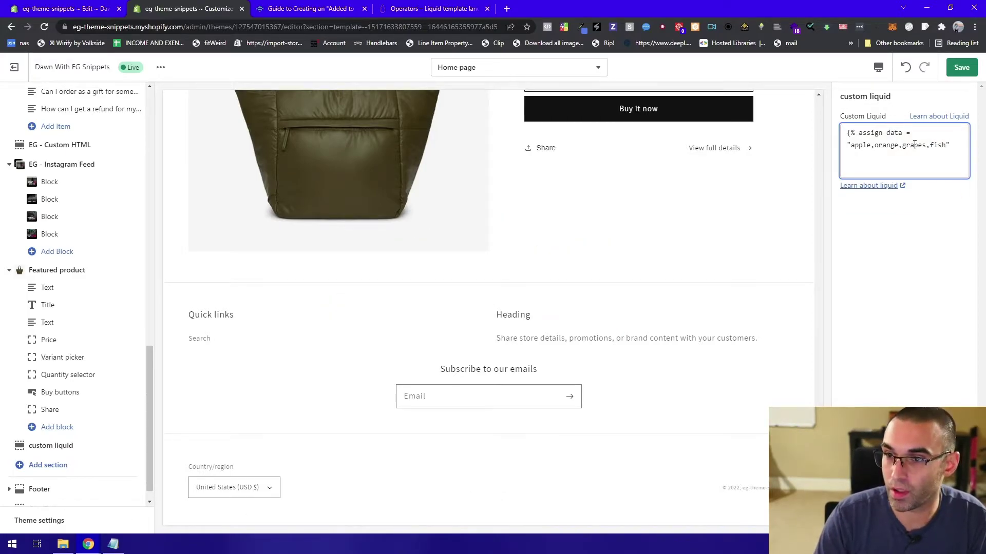
text(| )
text(sp)
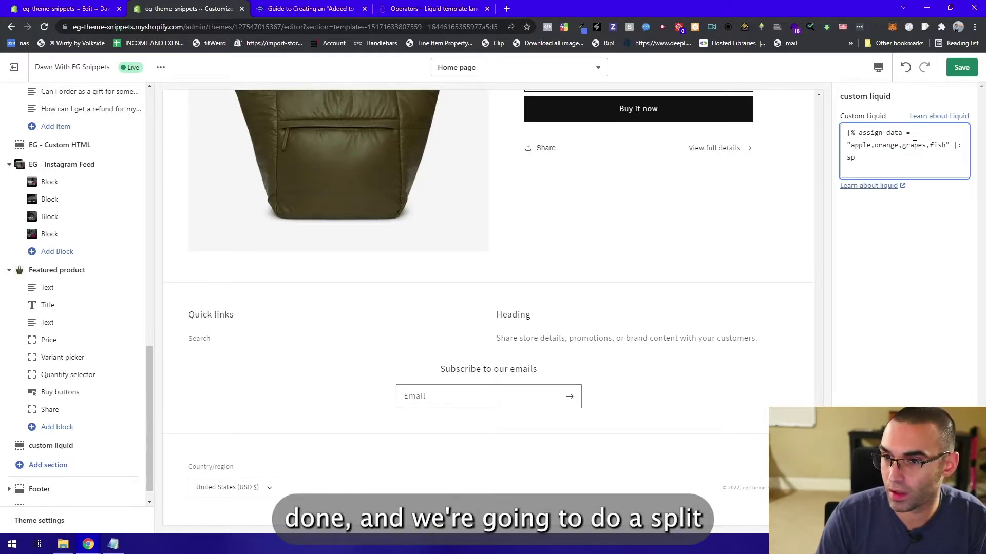
text(lit)
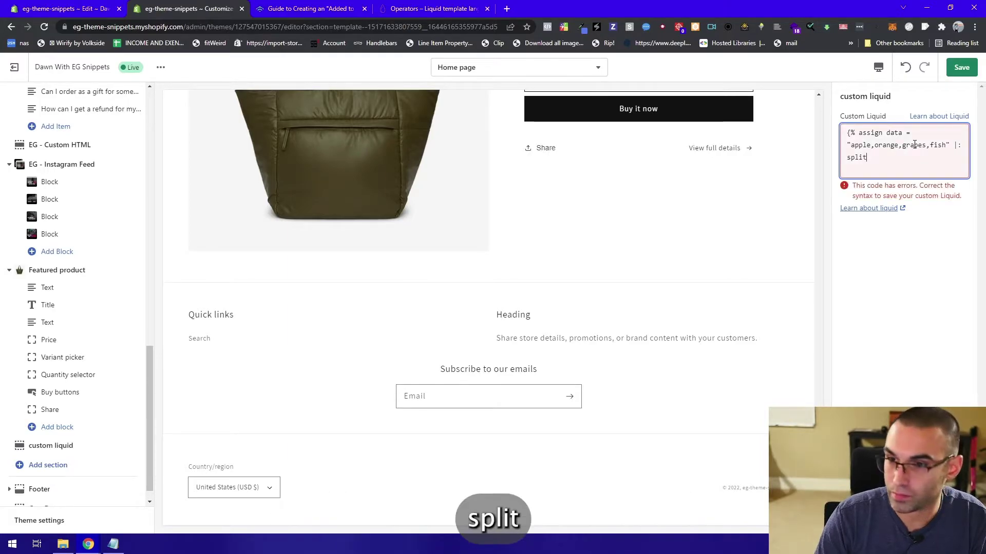
key(BackSpace)
key(BackSpace)
key(BackSpace)
key(BackSpace)
key(BackSpace)
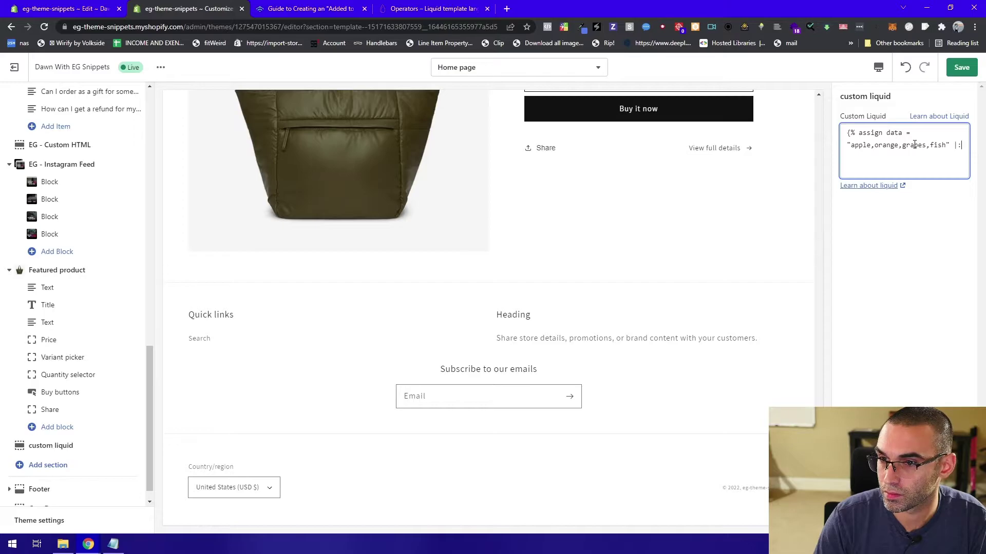
text(split)
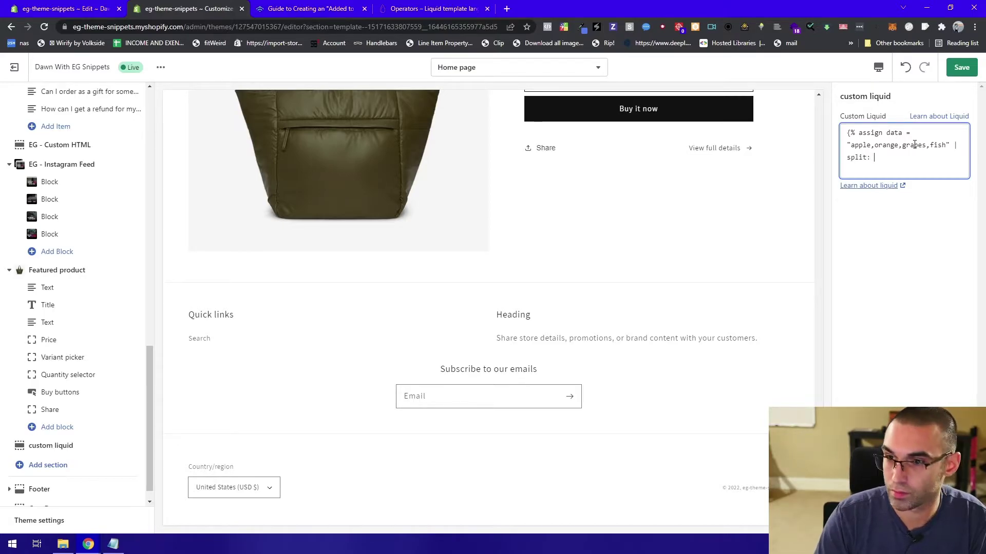
text(: ",")
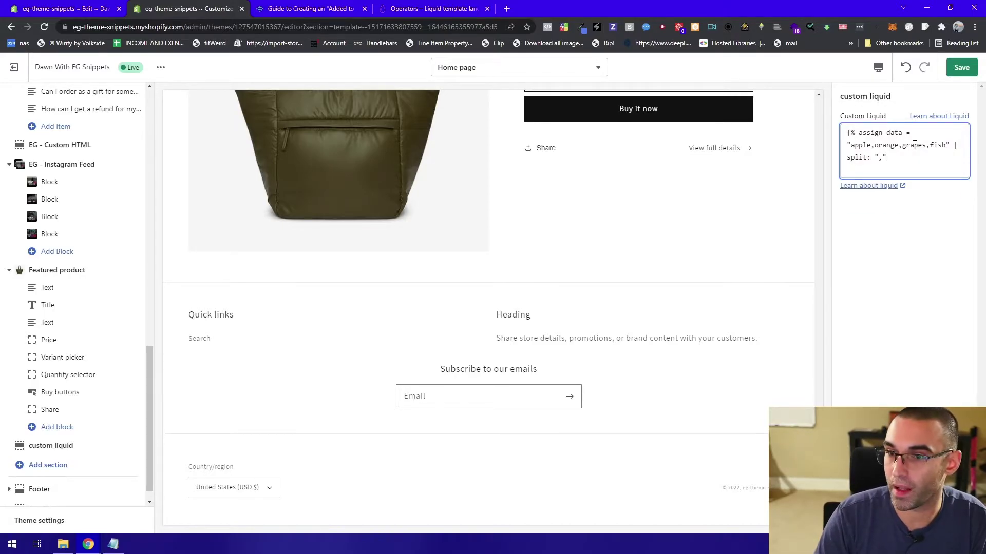
text( %})
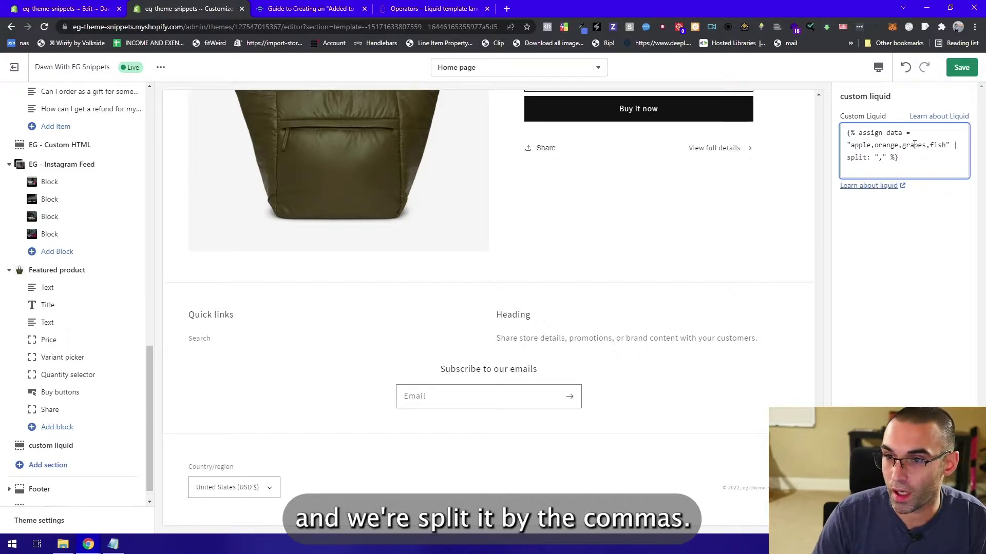
Step: Write a for food in data loop printing {{food}}, closed with endfor, plus <br>
key(Return)
key(Return)
text({)
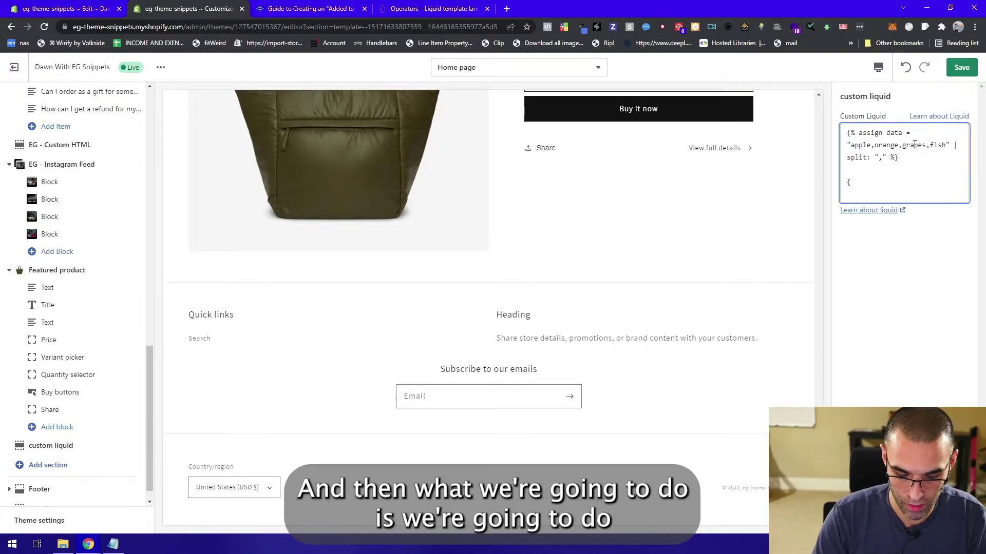
text(f)
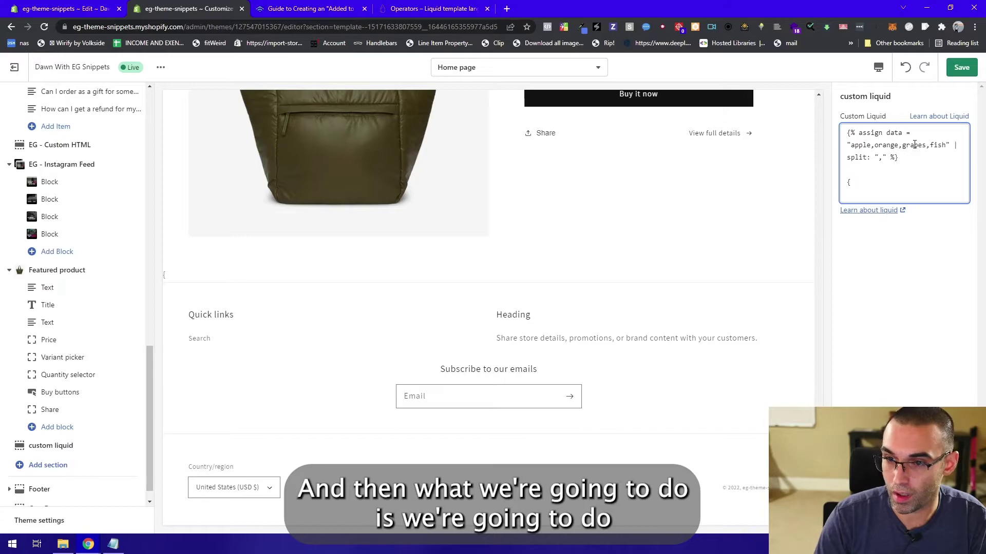
text(for food )
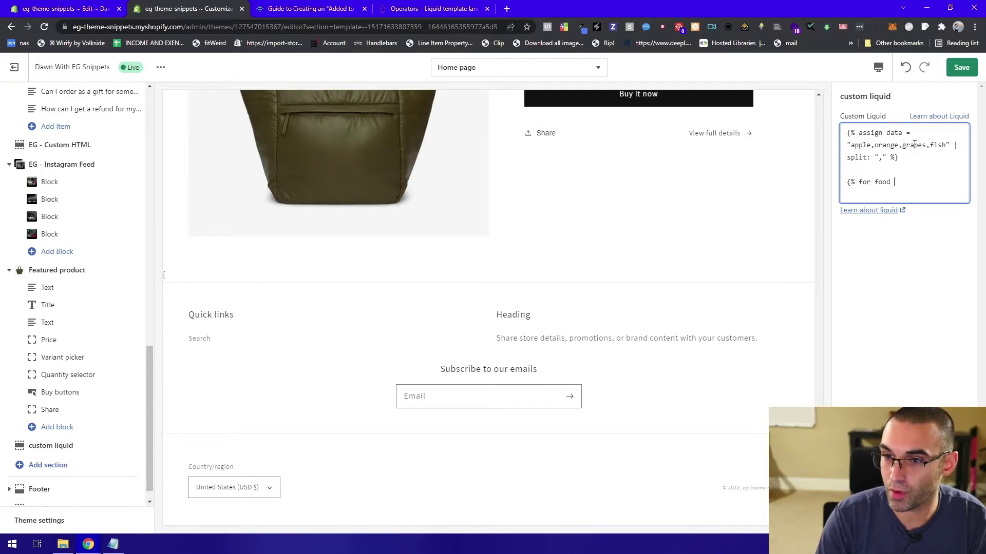
text(in data %)
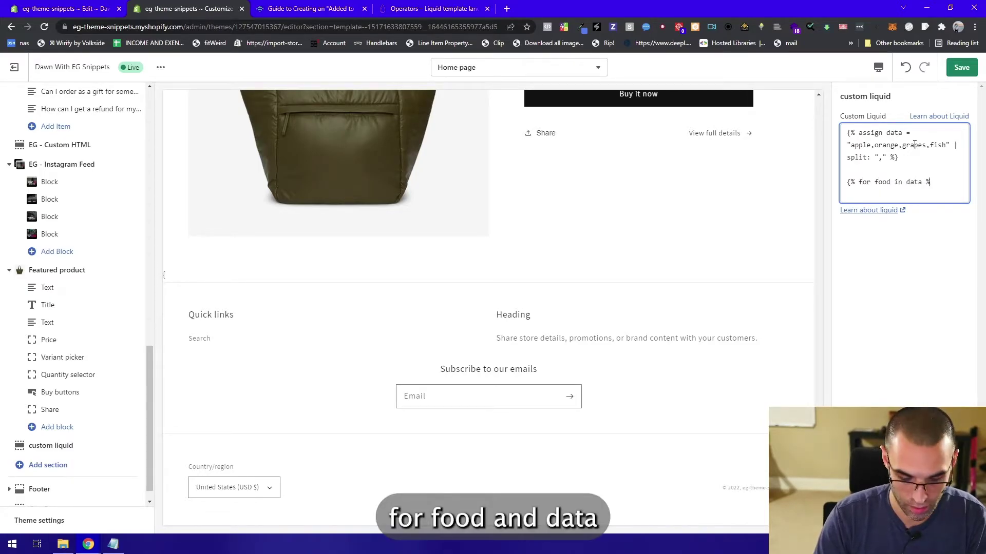
text(})
key(Return)
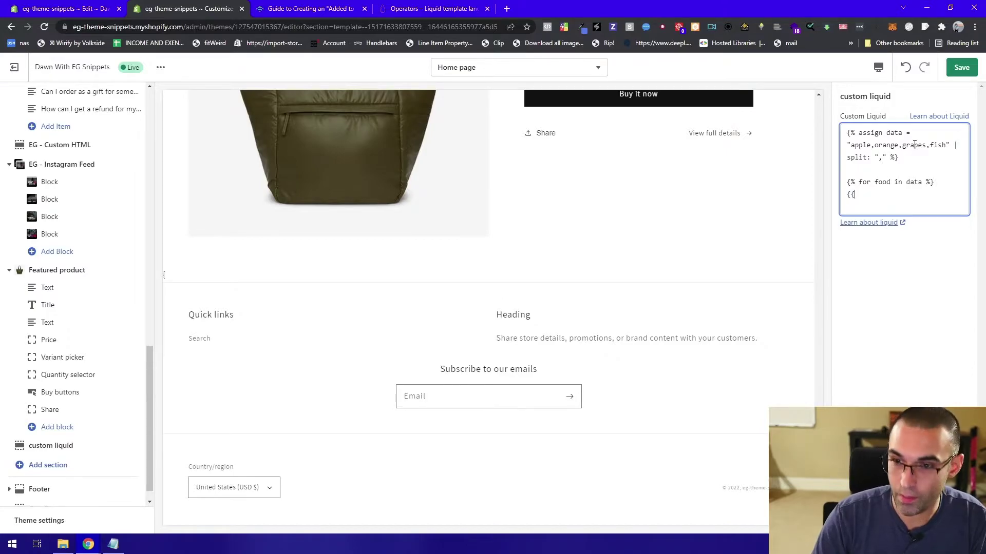
text({{food})
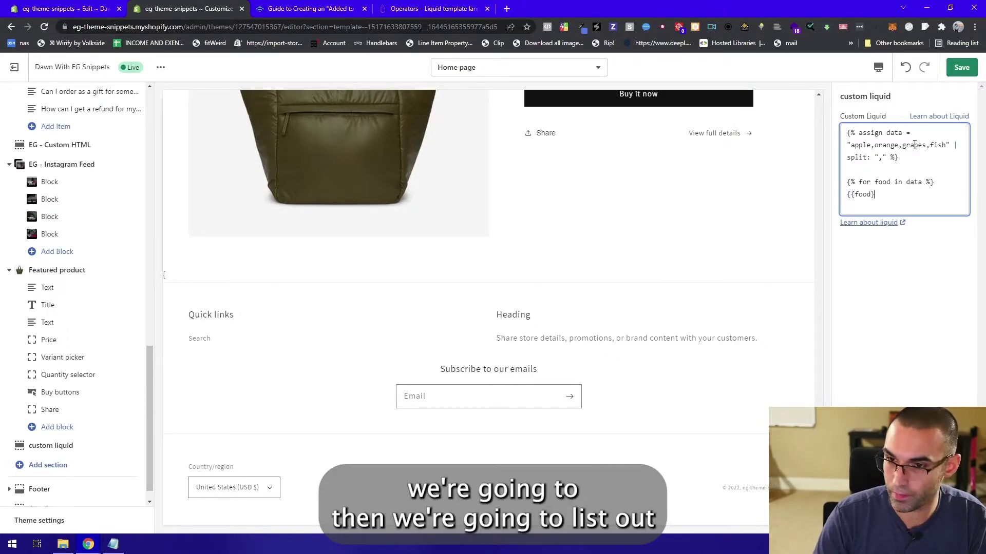
text(})
key(Return)
text({% )
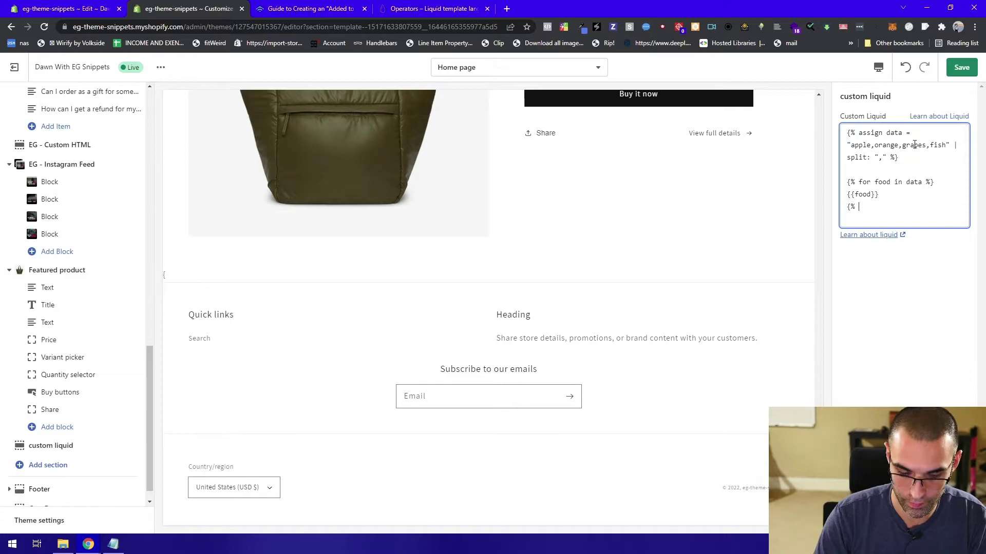
text(endfoir)
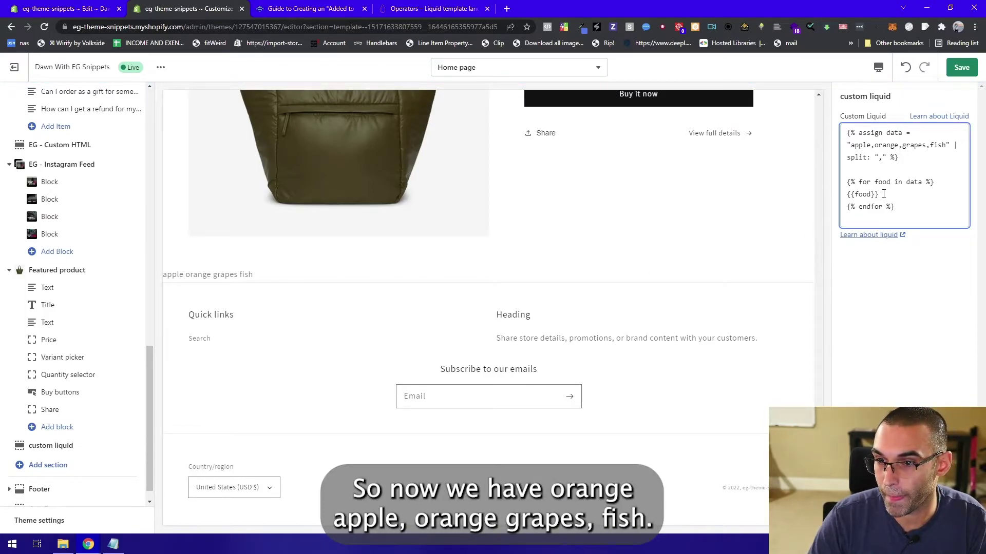
text(br>)
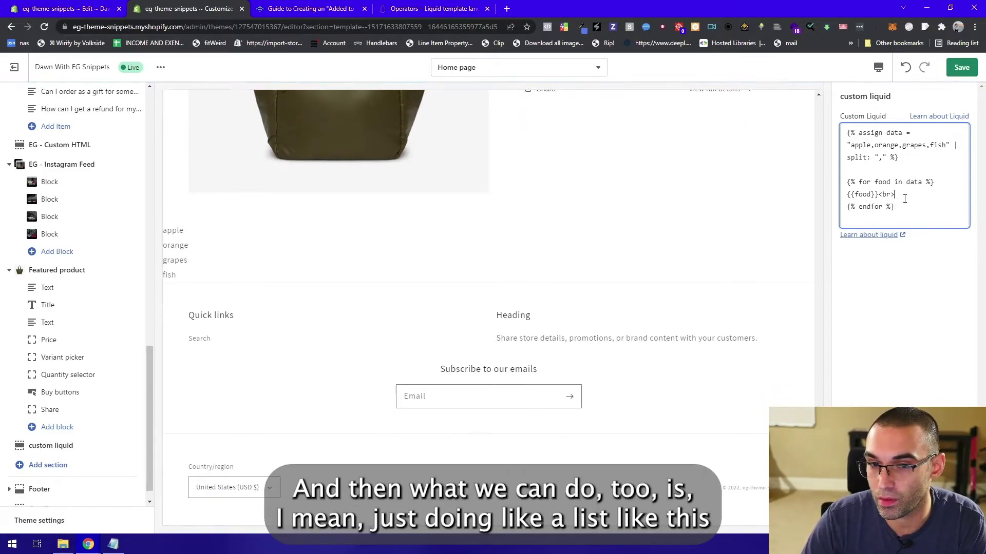
Step: Replace the <br> with a <ul> line above {{food}} and </ul> below it
drag(899, 201, 878, 195)
key(BackSpace)
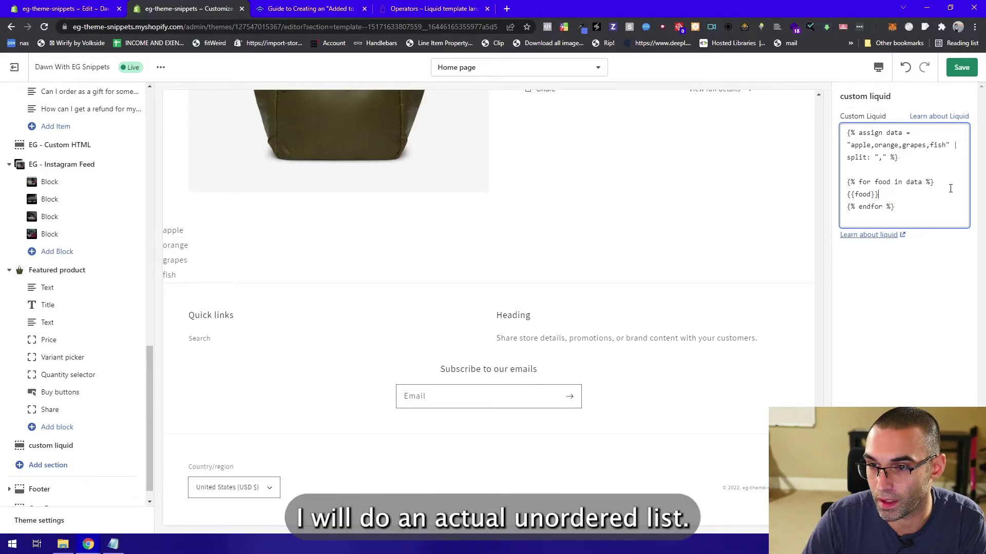
click(935, 183)
key(Return)
text(<)
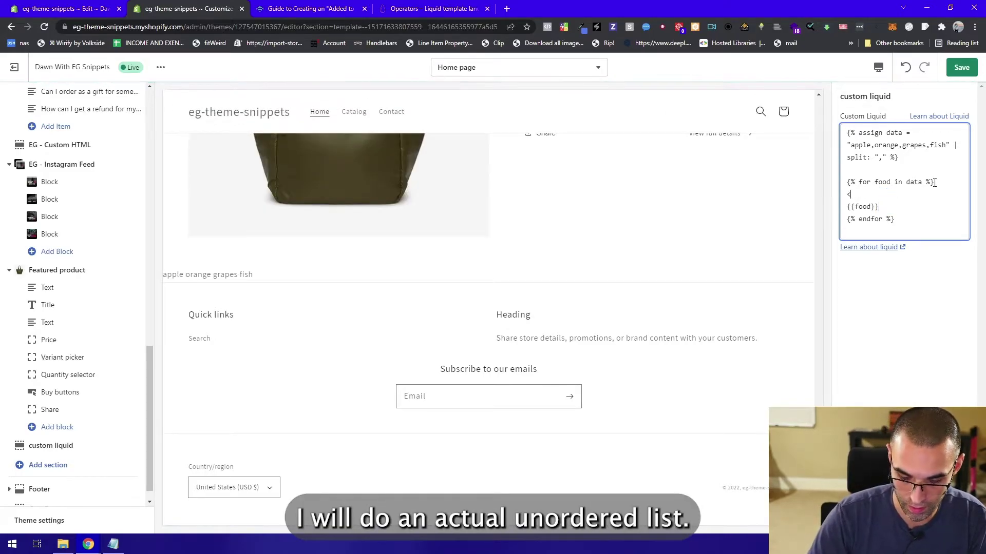
text(ul>)
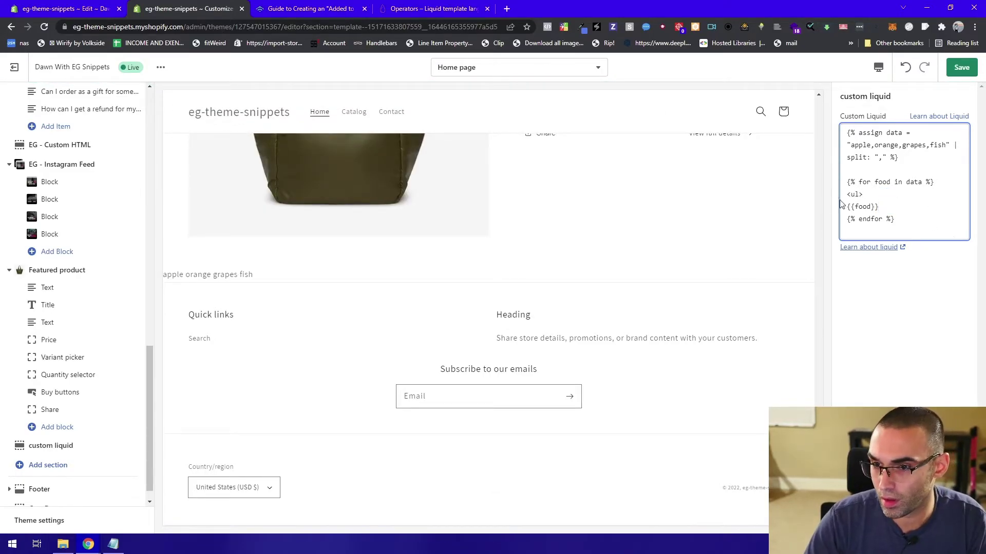
click(885, 207)
key(Return)
text(</ul)
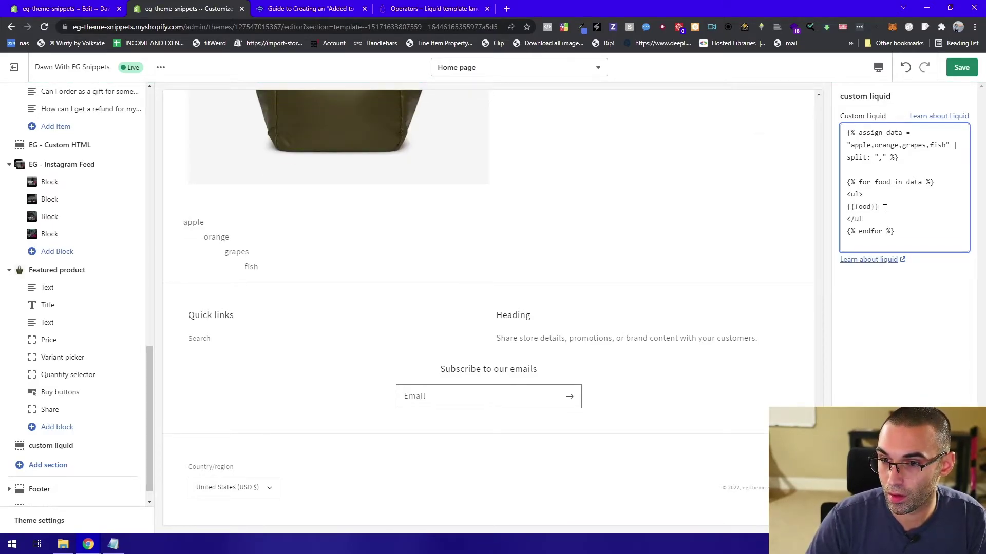
text(>)
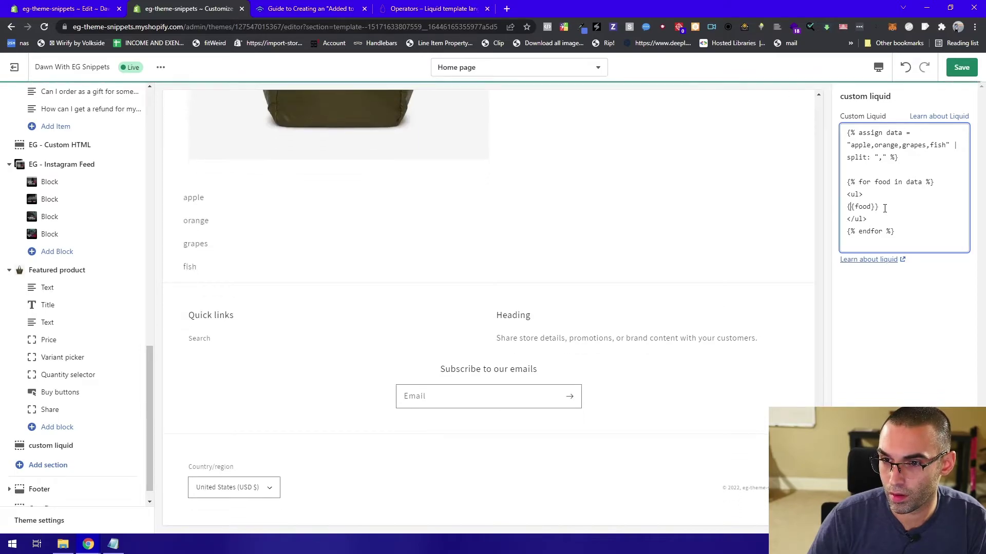
Step: Wrap {{food}} in <li></li> tags and remove the blank line after the assign
key(Up)
key(Home)
text(<li>)
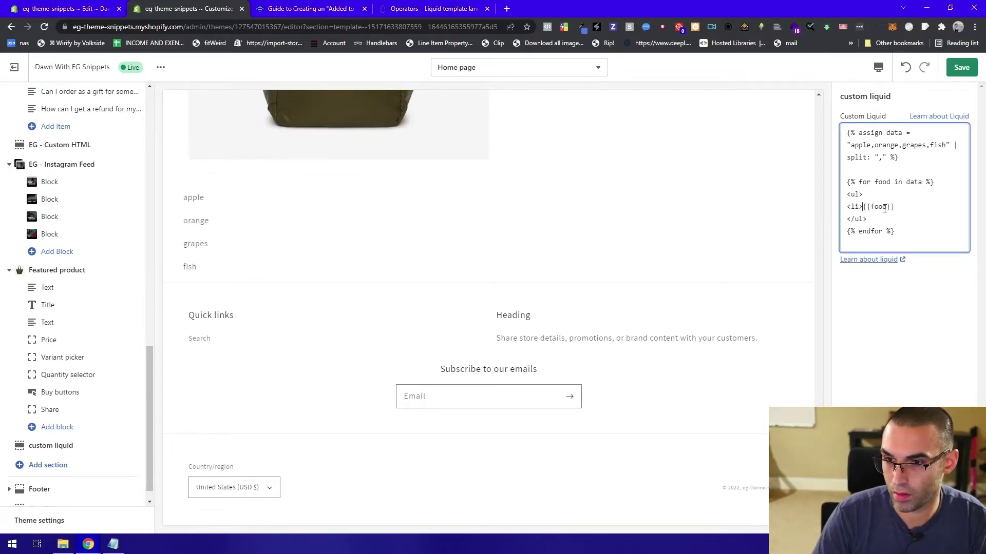
key(End)
text(</)
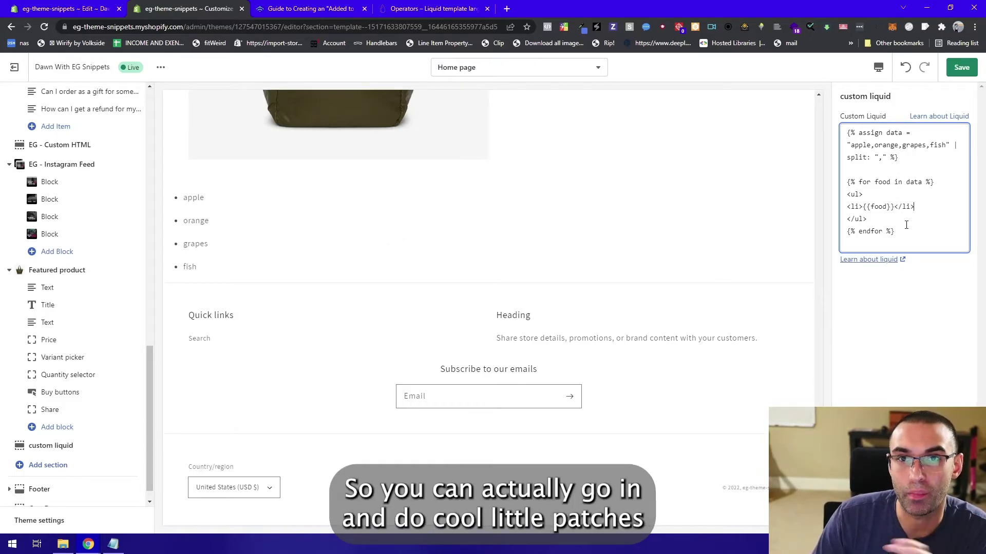
click(918, 211)
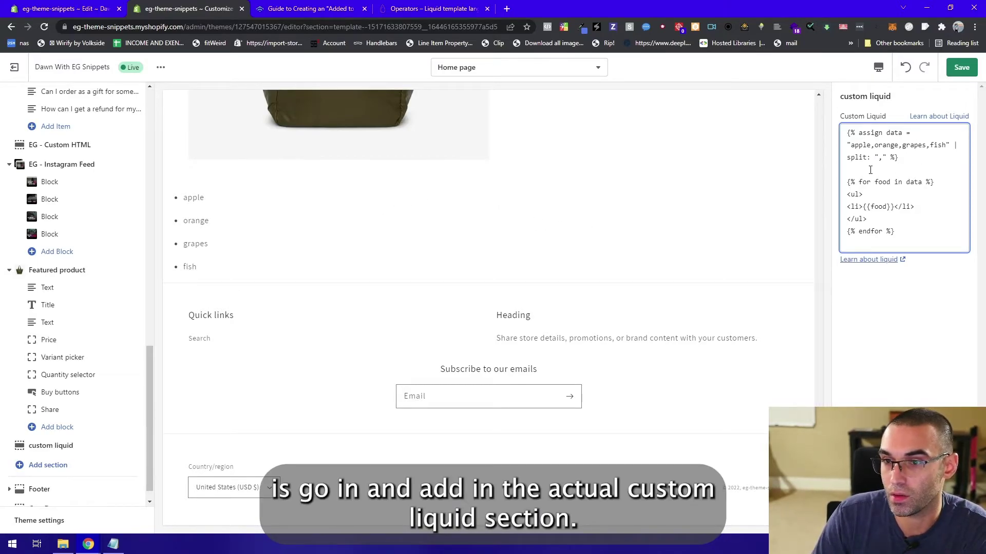
key(BackSpace)
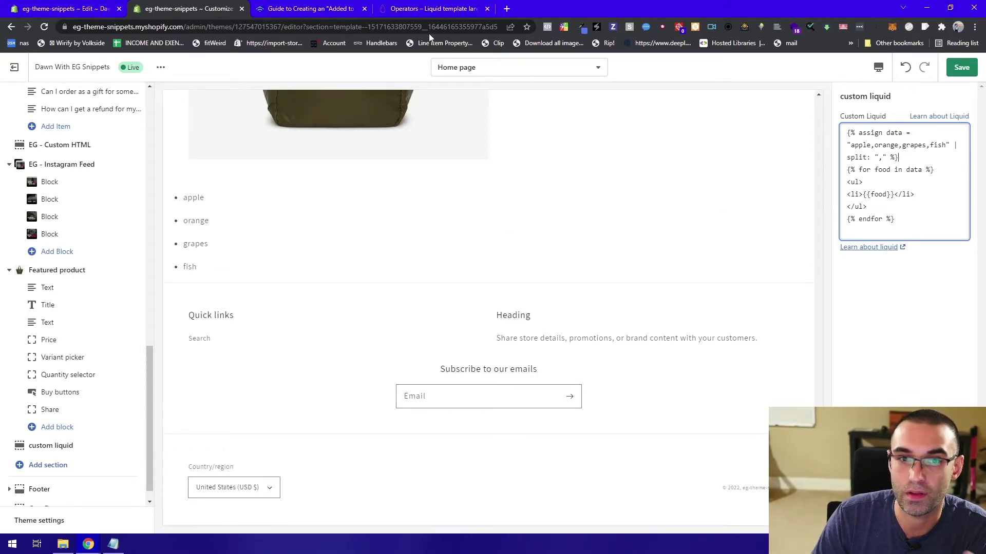
Step: Switch to the Klaviyo 'Guide to Creating an Added to Cart Event' tab
click(323, 8)
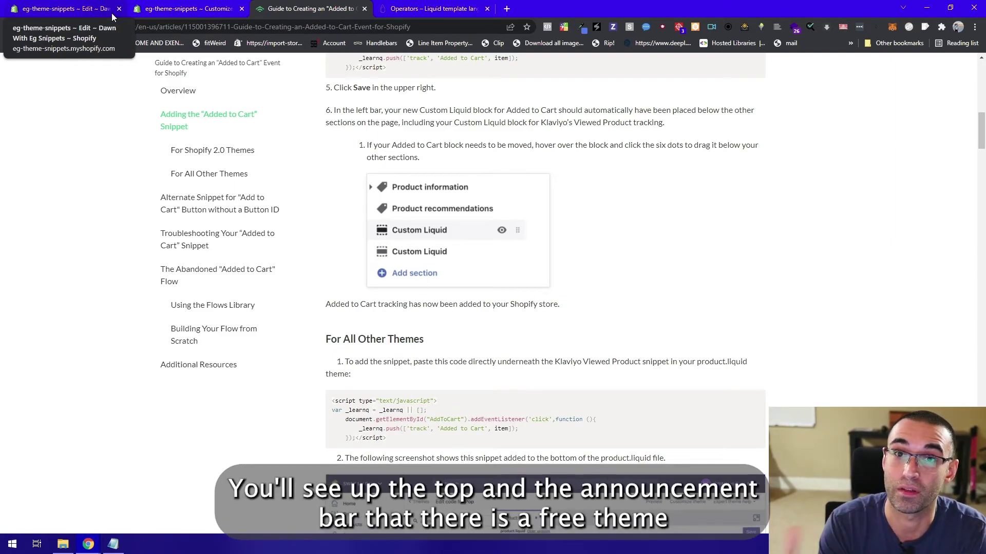
Step: Load the eg-smartshop.myshopify.com demo store in a new browser tab
click(506, 8)
text(eg-)
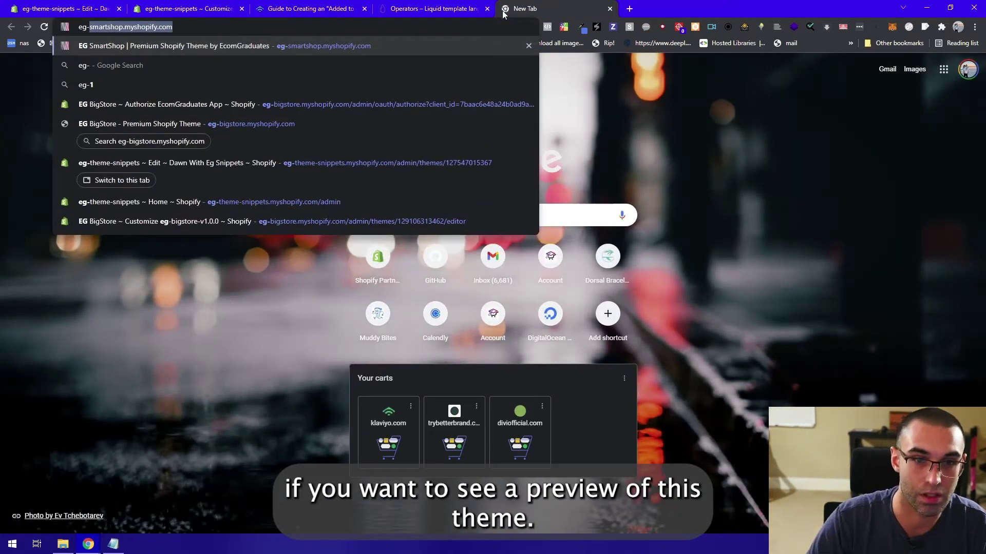
key(Return)
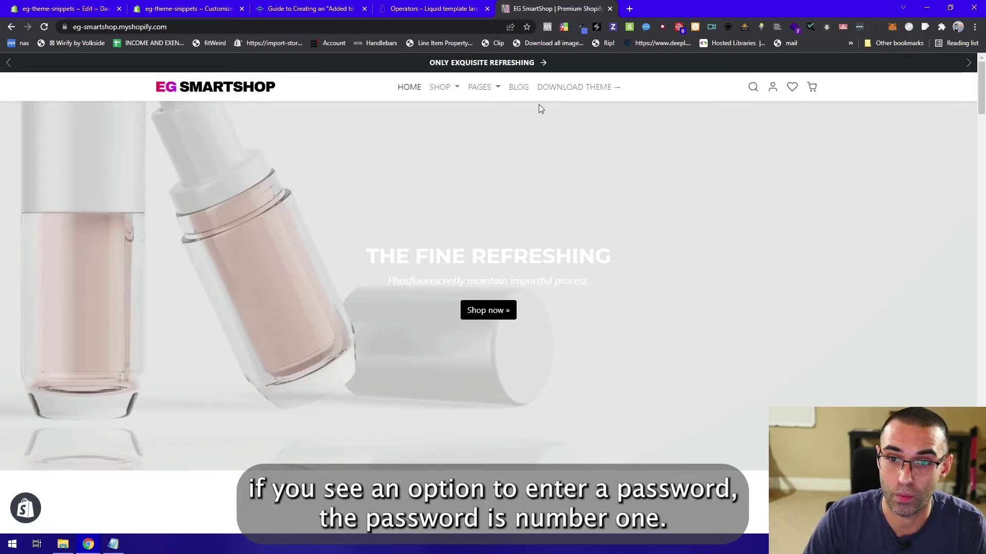
Step: Open the EG SmartShop theme download page and scroll to its $10.00 Add to cart block
click(558, 89)
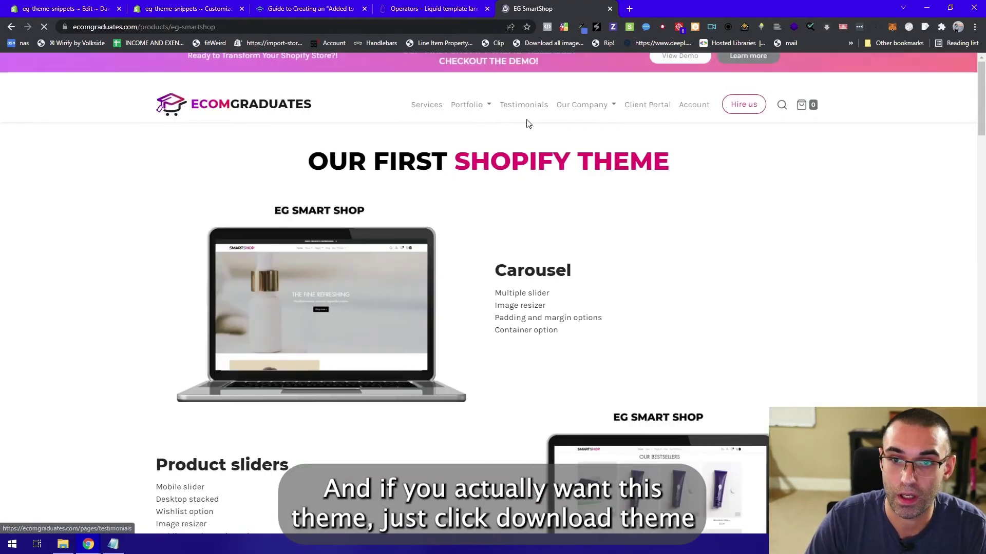
scroll(617, 186, down, 15)
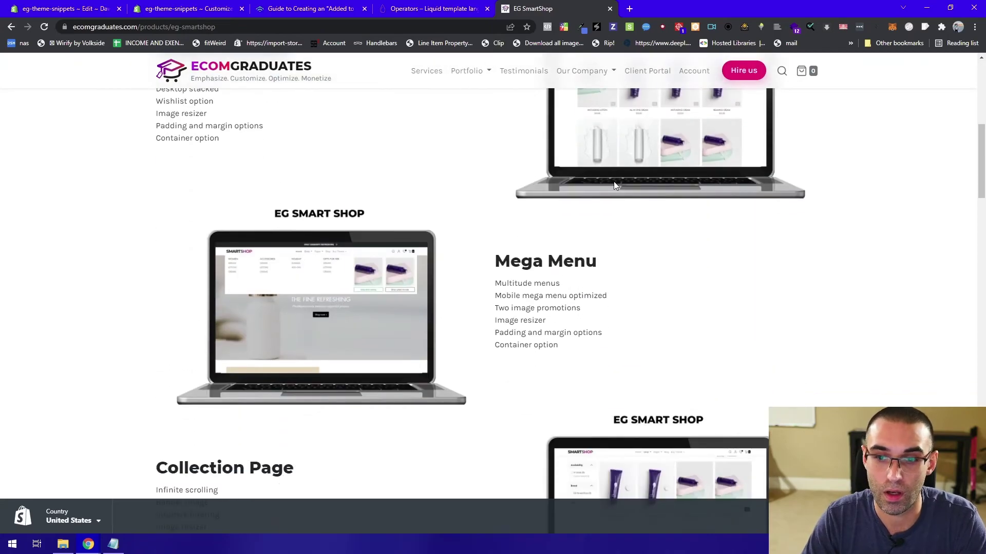
scroll(614, 189, down, 2)
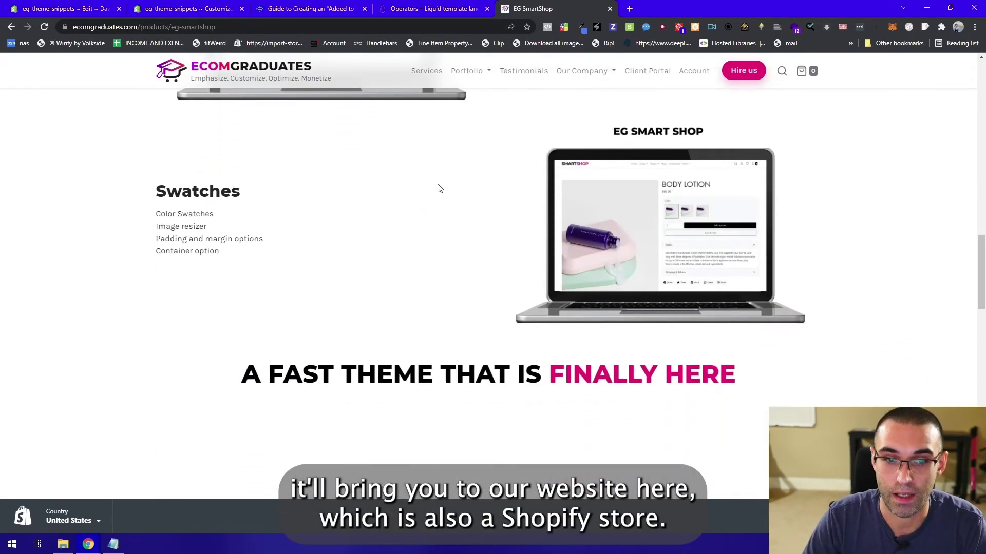
scroll(435, 187, up, 10)
scroll(469, 214, up, 10)
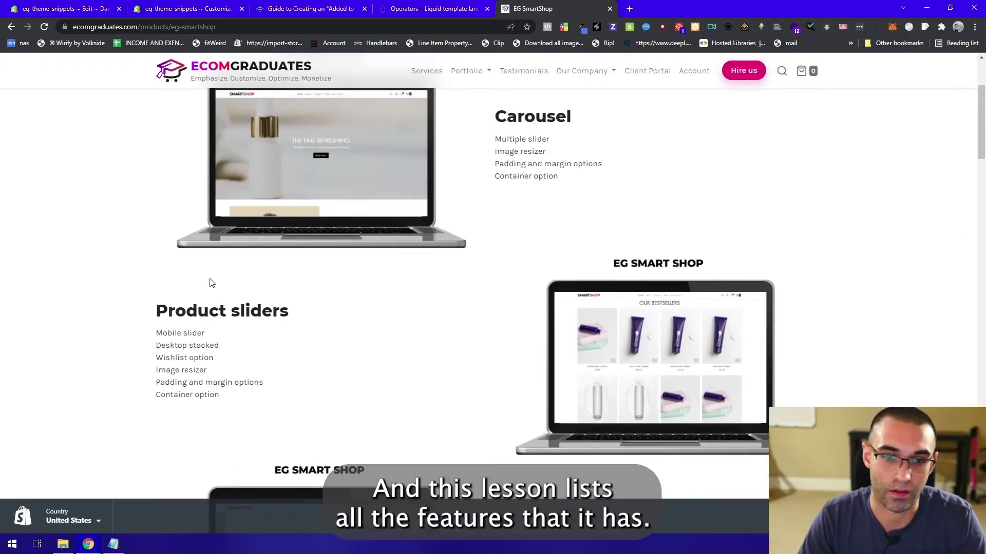
scroll(457, 256, up, 3)
scroll(475, 237, down, 10)
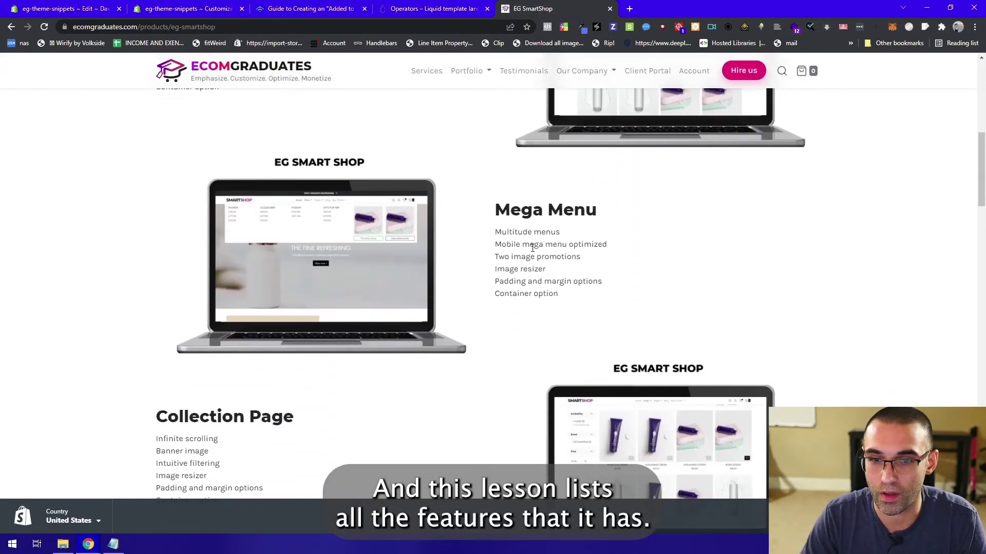
scroll(478, 281, down, 8)
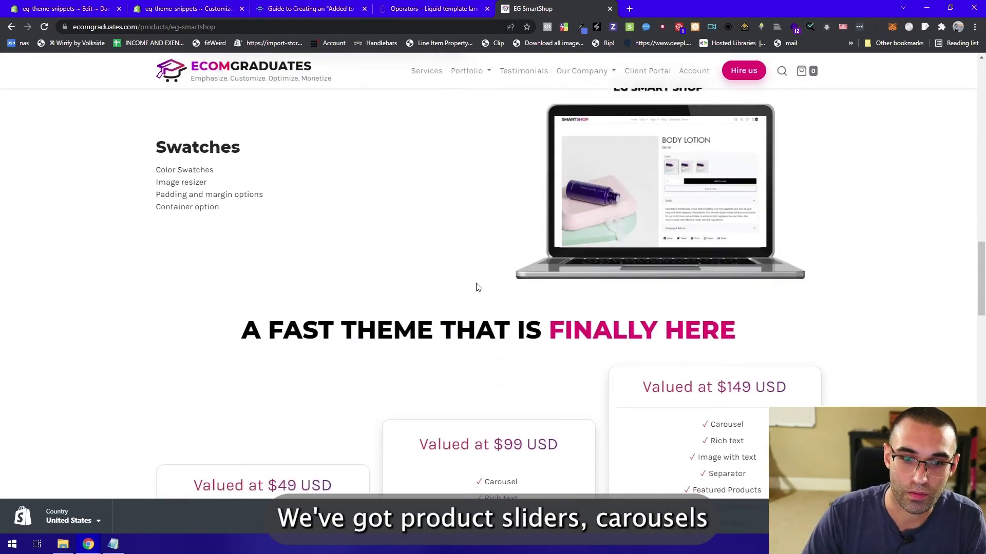
scroll(366, 280, down, 5)
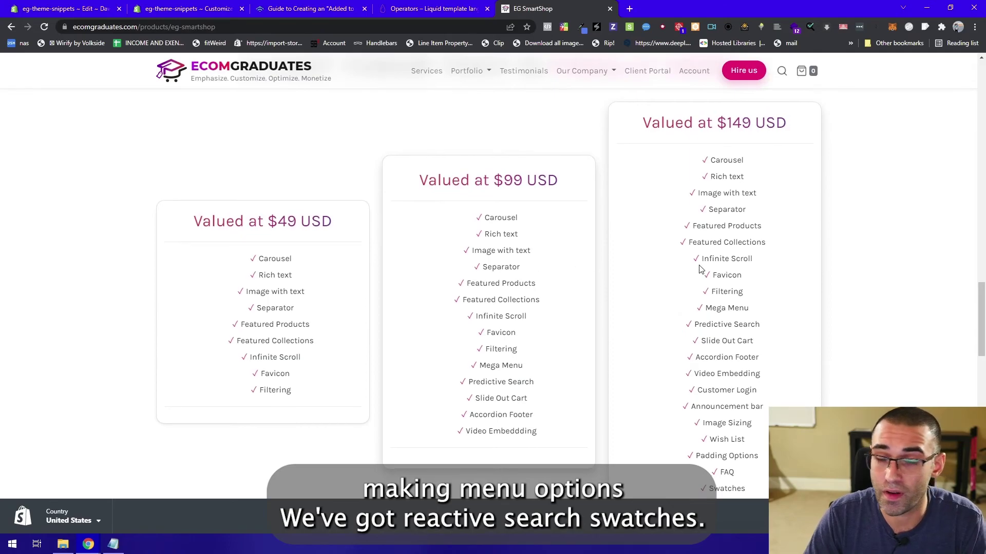
scroll(699, 265, down, 8)
scroll(672, 251, down, 4)
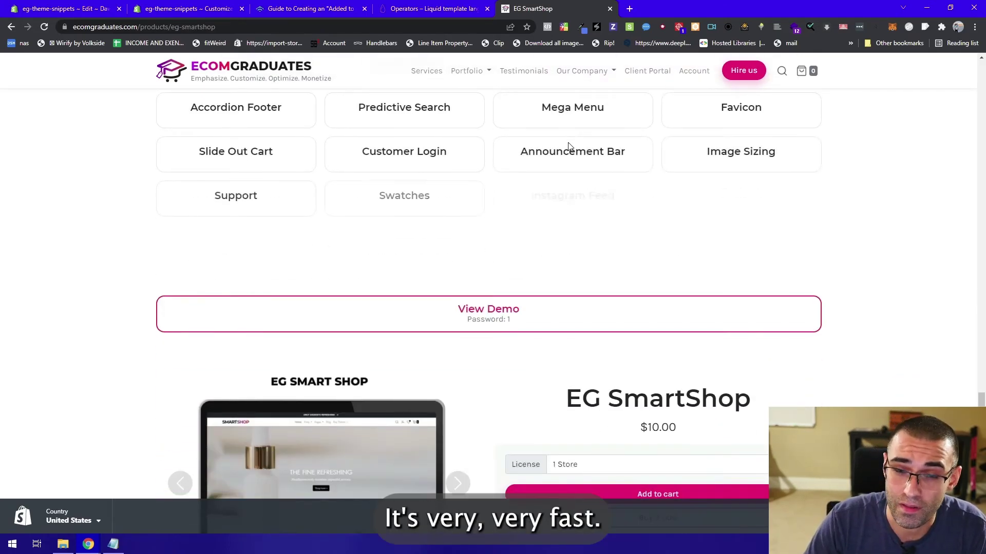
scroll(583, 245, down, 4)
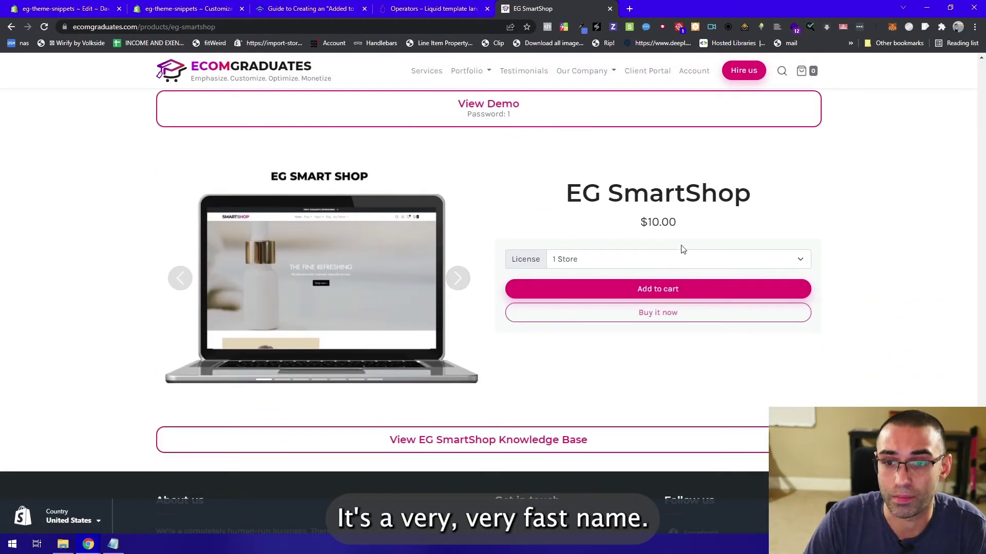